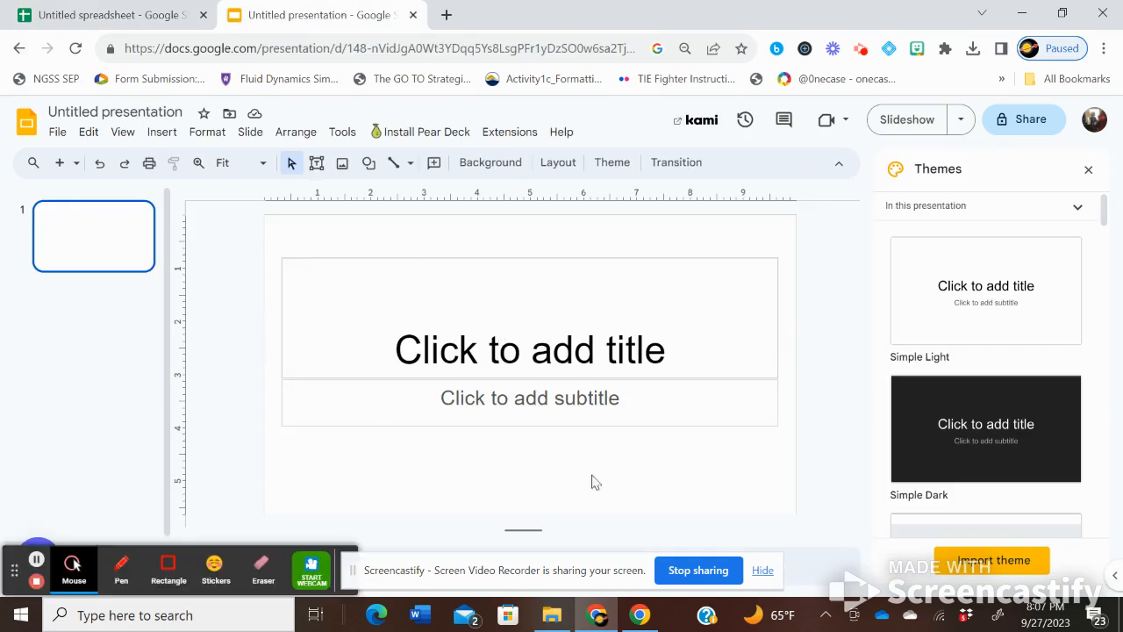
Step: Switch to the untitled Google Sheets spreadsheet and fill A1:A4 with the heading Angle and the values 10, 20 and 30
{"action": "left_click", "coordinate": [126, 16]}
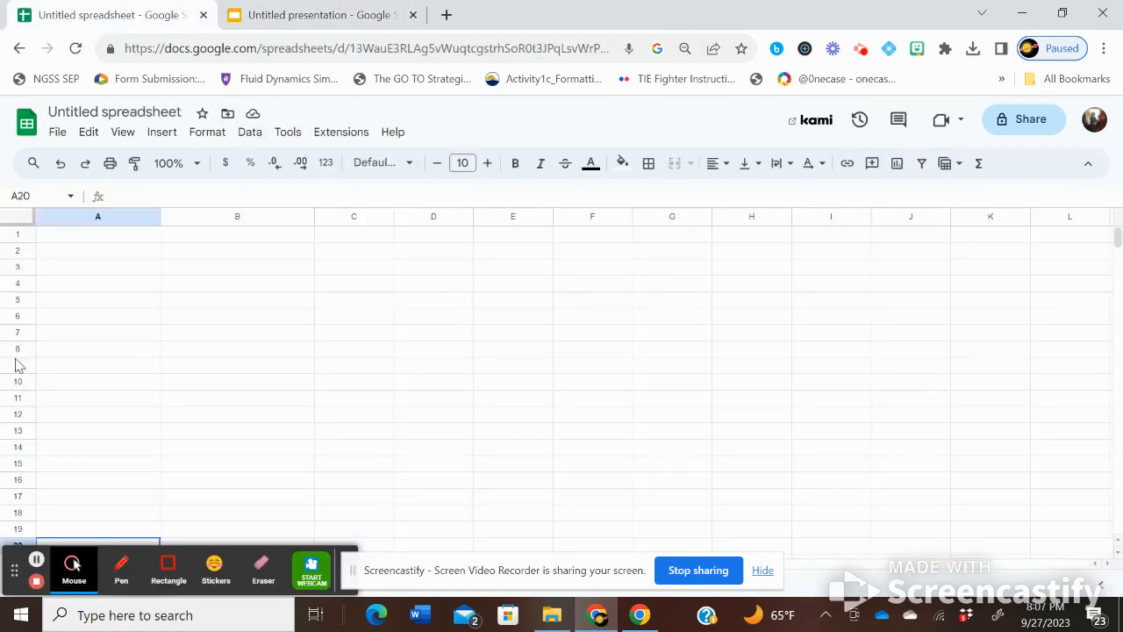
{"action": "left_click", "coordinate": [95, 243]}
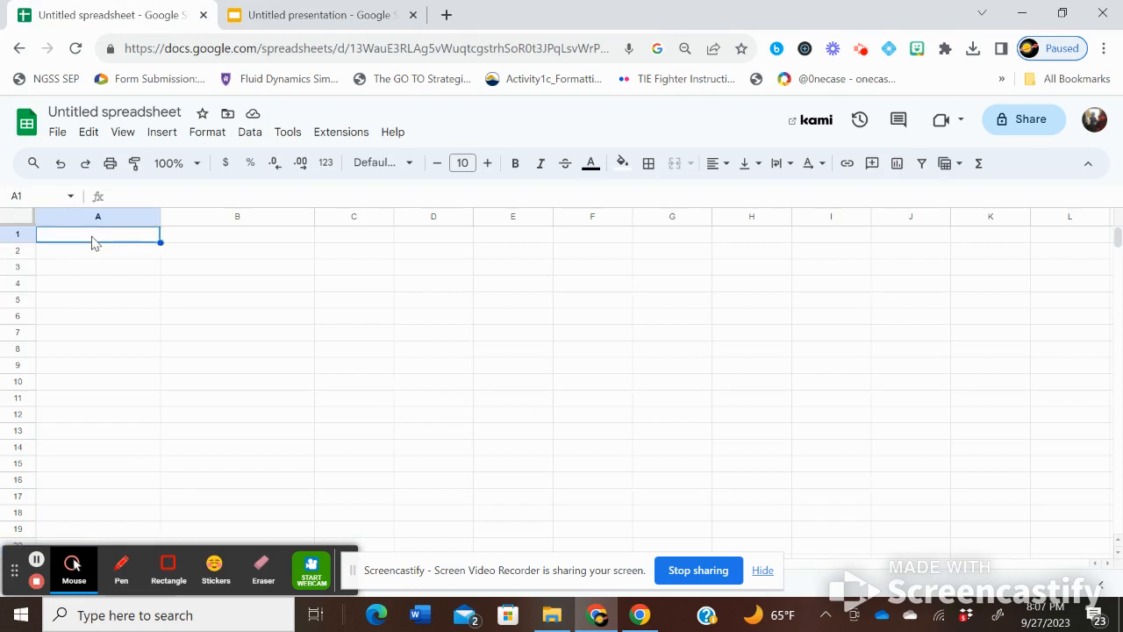
{"action": "type", "text": "Angle"}
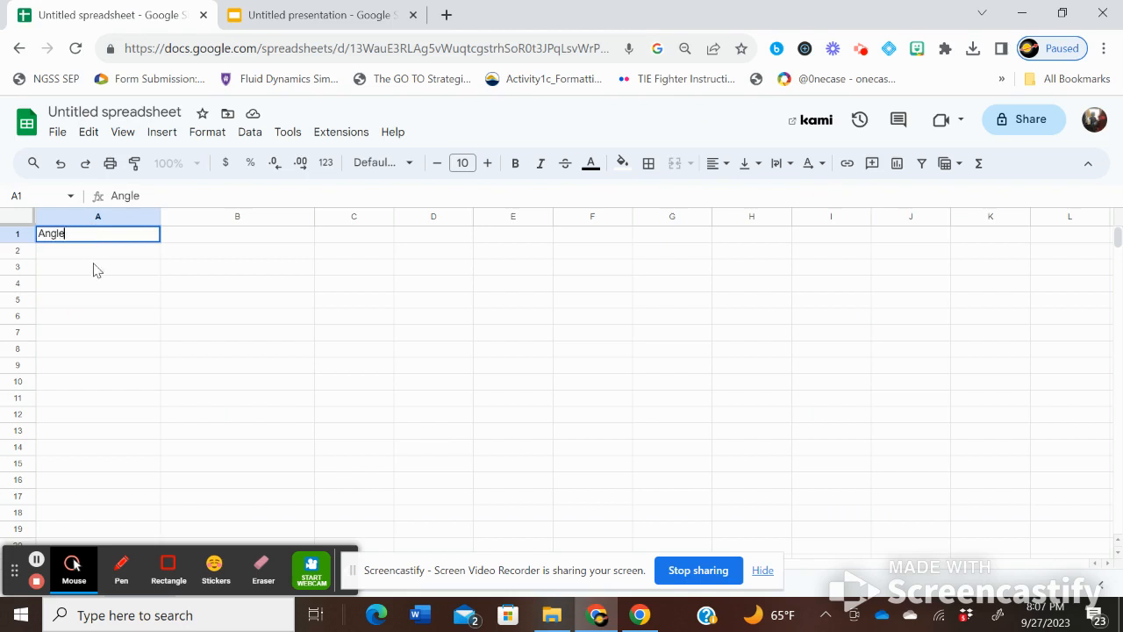
{"action": "left_click", "coordinate": [99, 251]}
{"action": "type", "text": "10"}
{"action": "left_click", "coordinate": [99, 274]}
{"action": "type", "text": "20"}
{"action": "left_click", "coordinate": [100, 283]}
{"action": "type", "text": "30"}
Step: Enter the heading Times in B1, 1 in B2 and 1.2 s in B3
{"action": "left_click", "coordinate": [192, 243]}
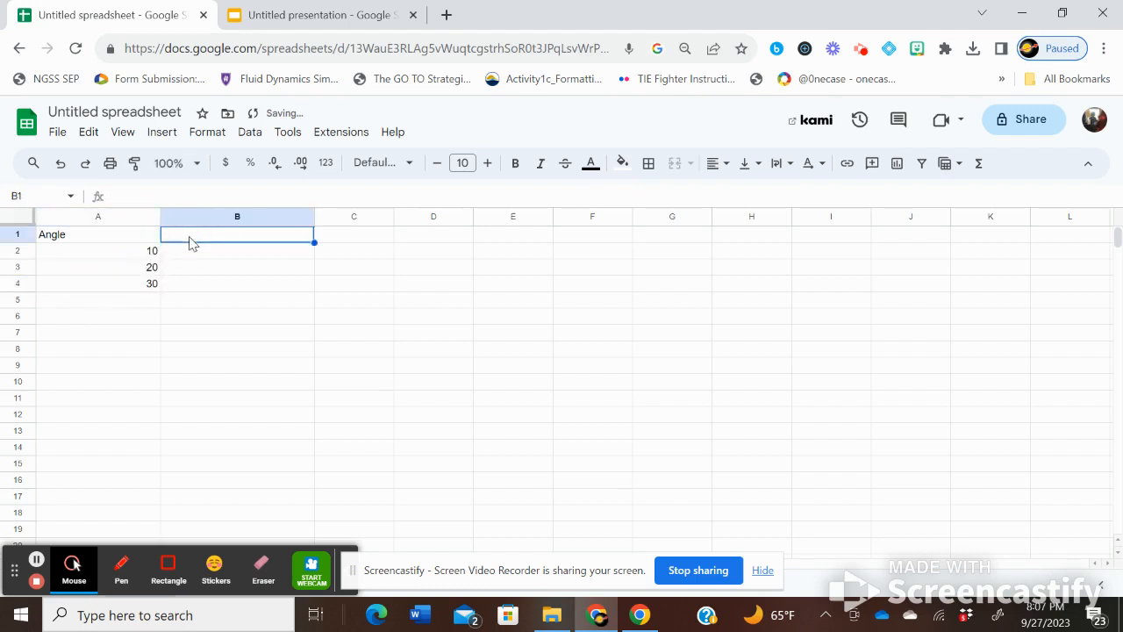
{"action": "type", "text": "Times"}
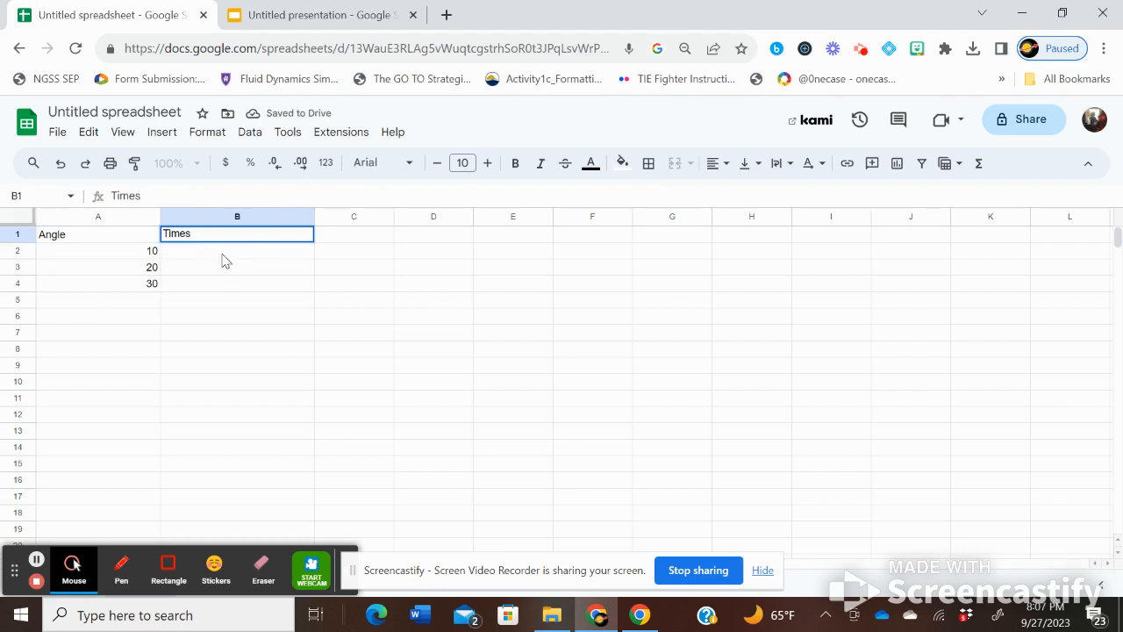
{"action": "left_click", "coordinate": [224, 256]}
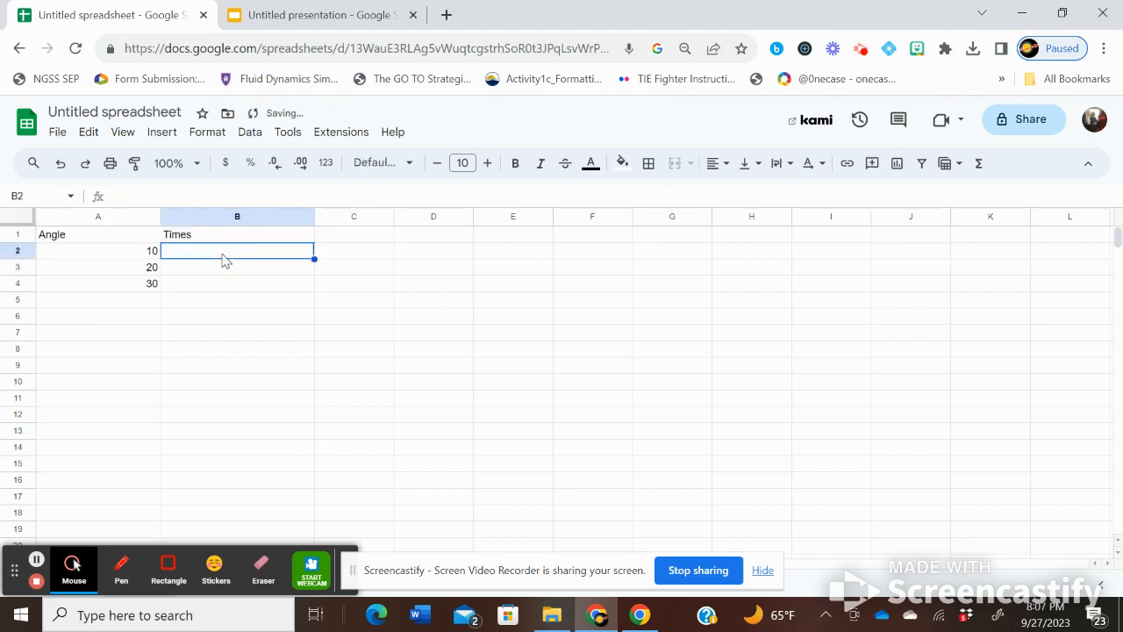
{"action": "type", "text": "1"}
{"action": "key", "text": "BackSpace"}
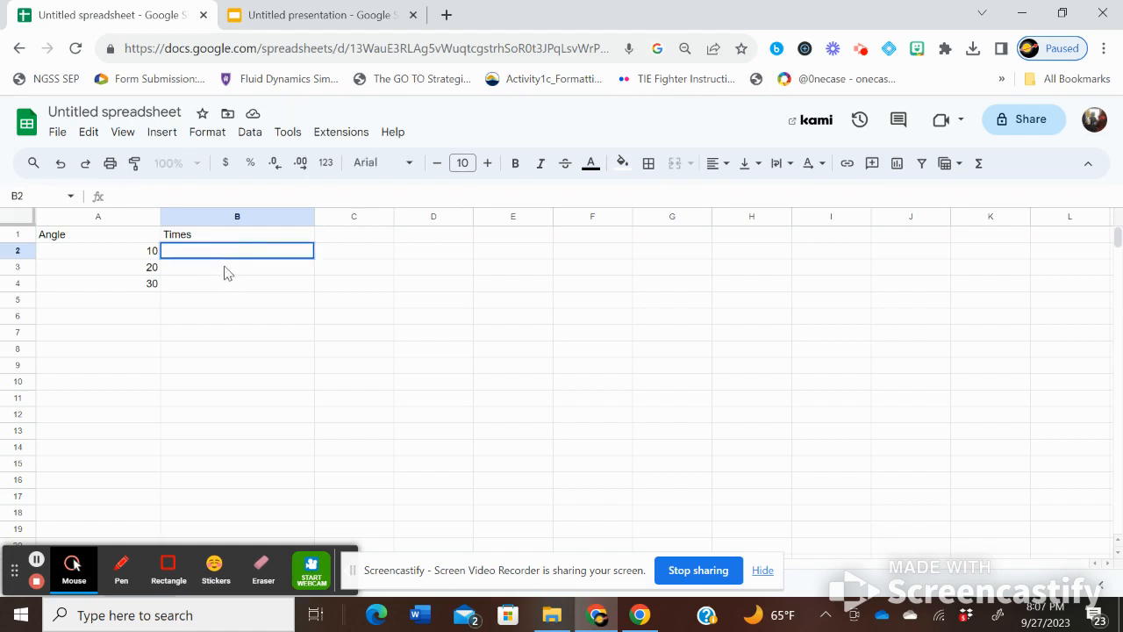
{"action": "key", "text": "Return"}
{"action": "type", "text": "1"}
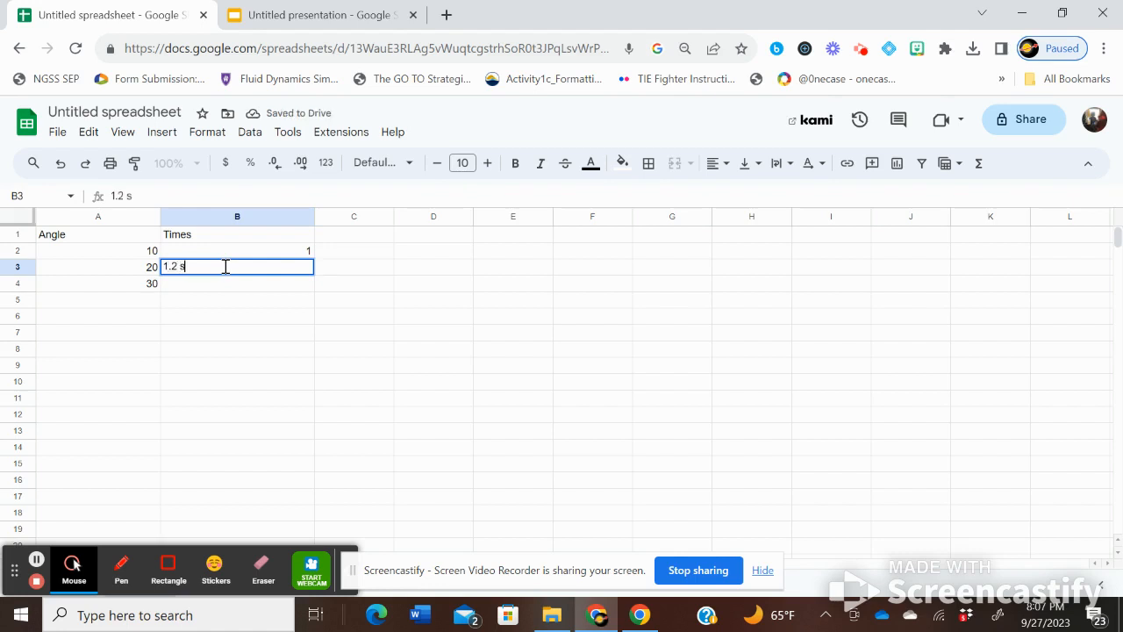
{"action": "type", "text": ".2 s"}
{"action": "key", "text": "Return"}
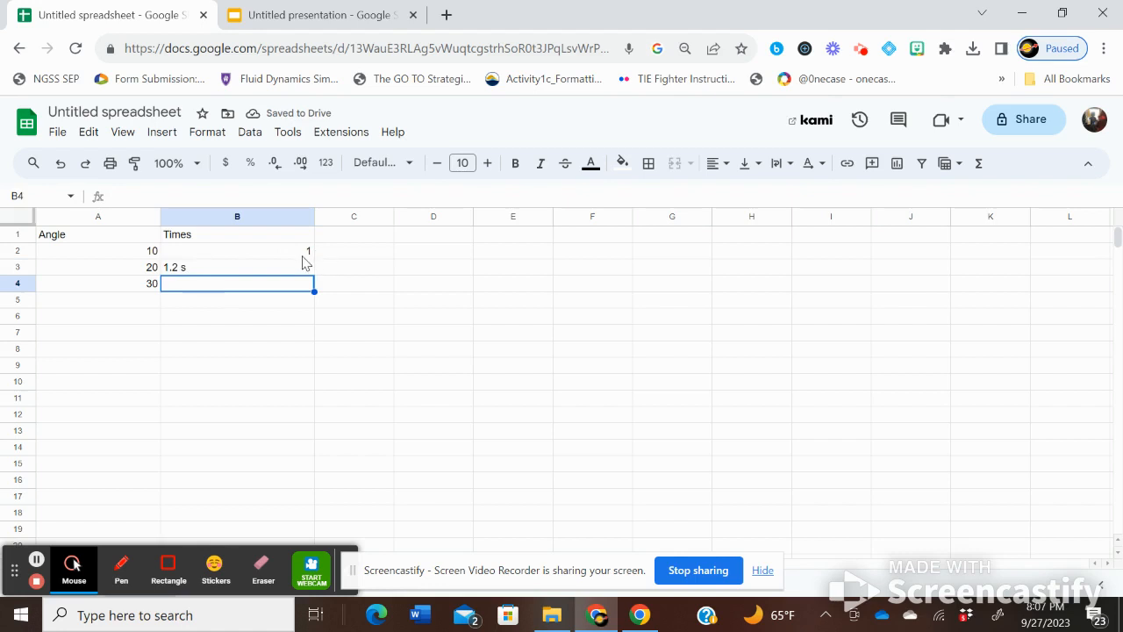
Step: Remove the unit from B3 so it contains only 1.2, and enter 1.3 in B4
{"action": "left_click", "coordinate": [199, 271]}
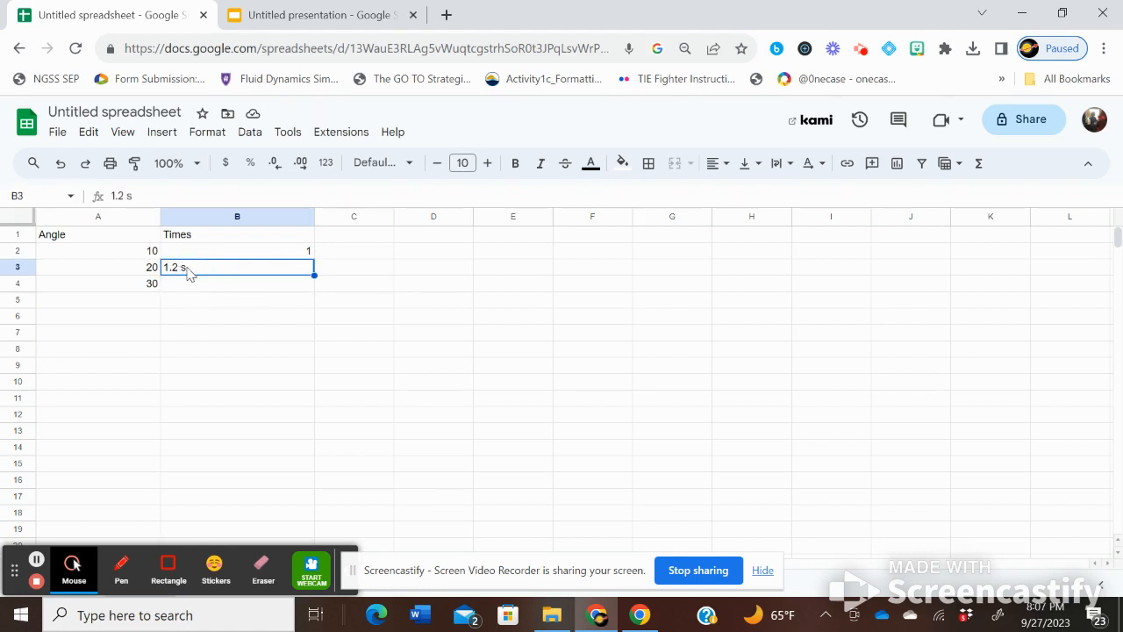
{"action": "left_click", "coordinate": [145, 197]}
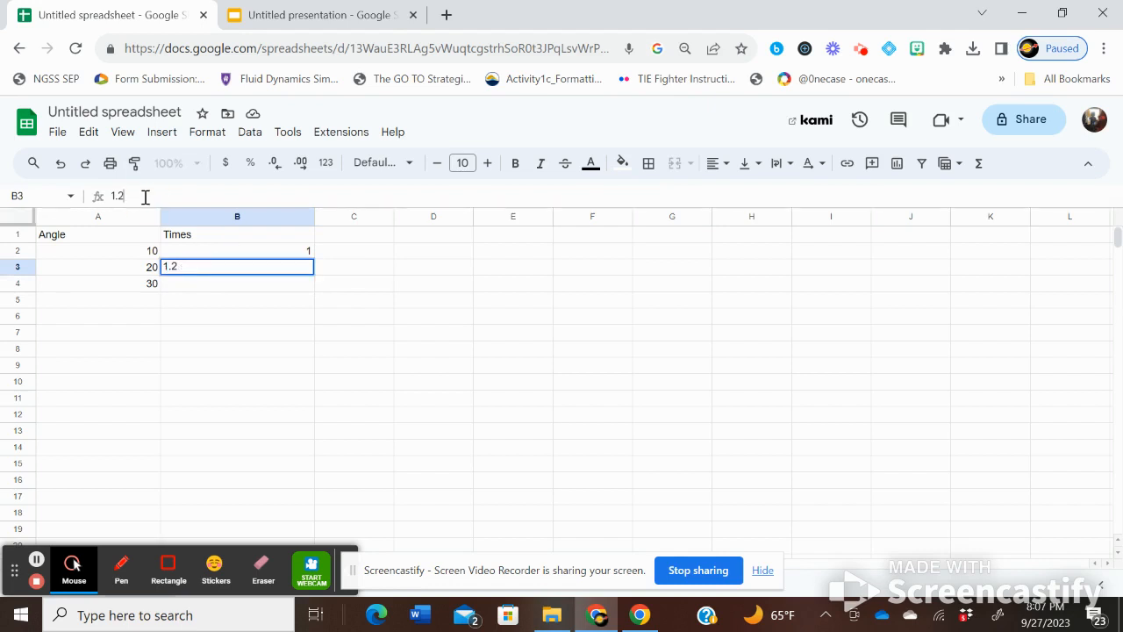
{"action": "left_click", "coordinate": [198, 284]}
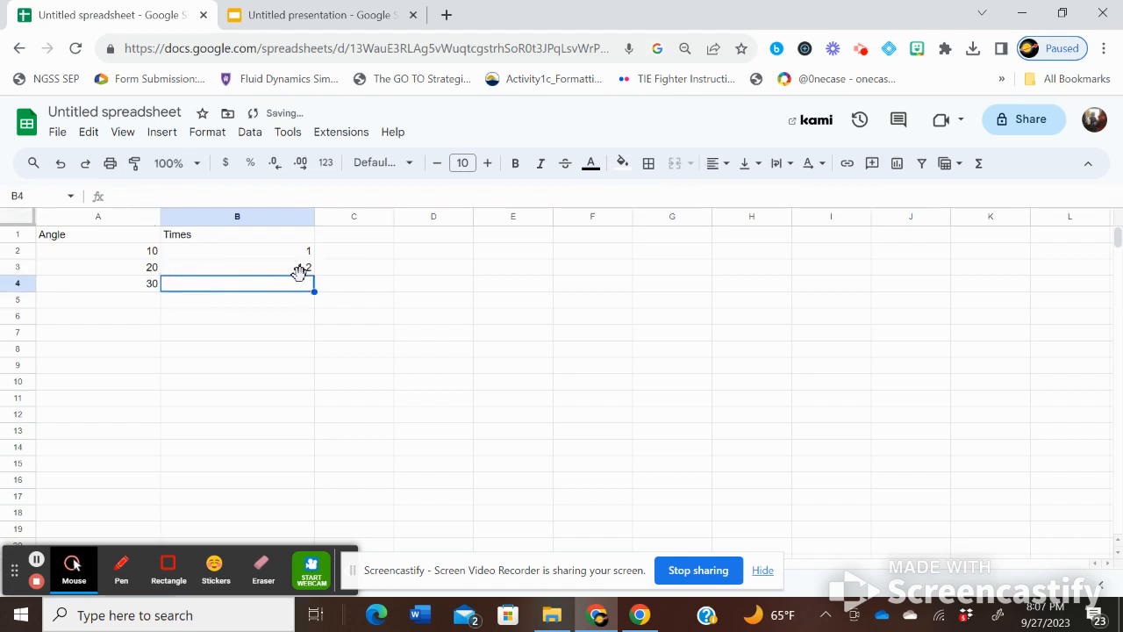
{"action": "type", "text": "1.3"}
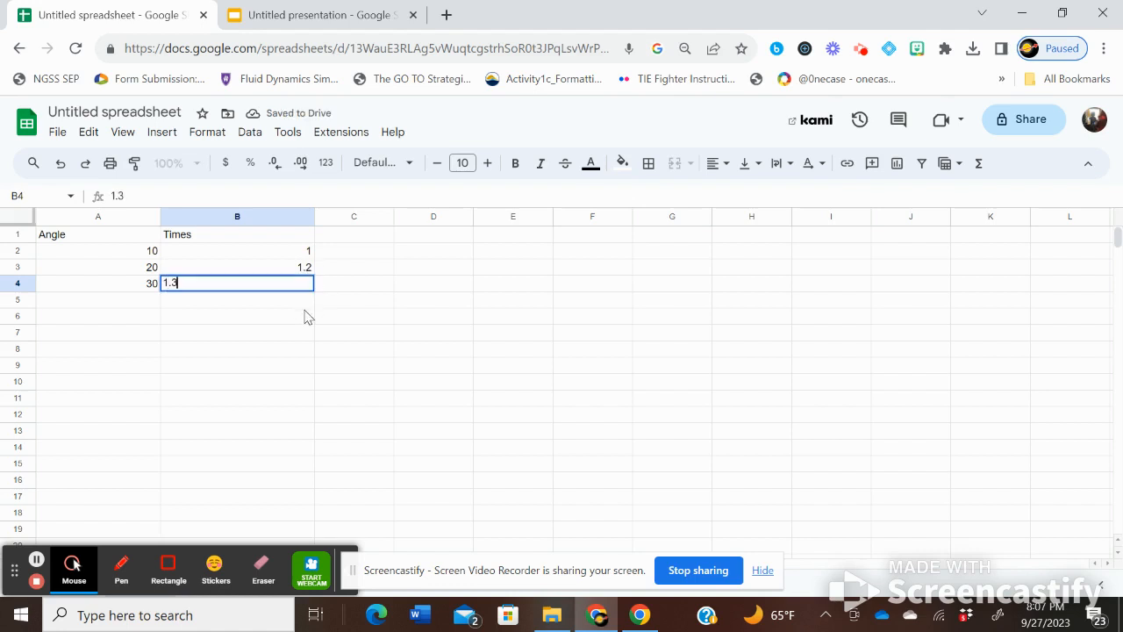
Step: Add units to the column headings so B1 reads Times (s) and A1 reads Angle (degrees)
{"action": "left_click", "coordinate": [225, 237]}
{"action": "left_click", "coordinate": [165, 195]}
{"action": "type", "text": "(s"}
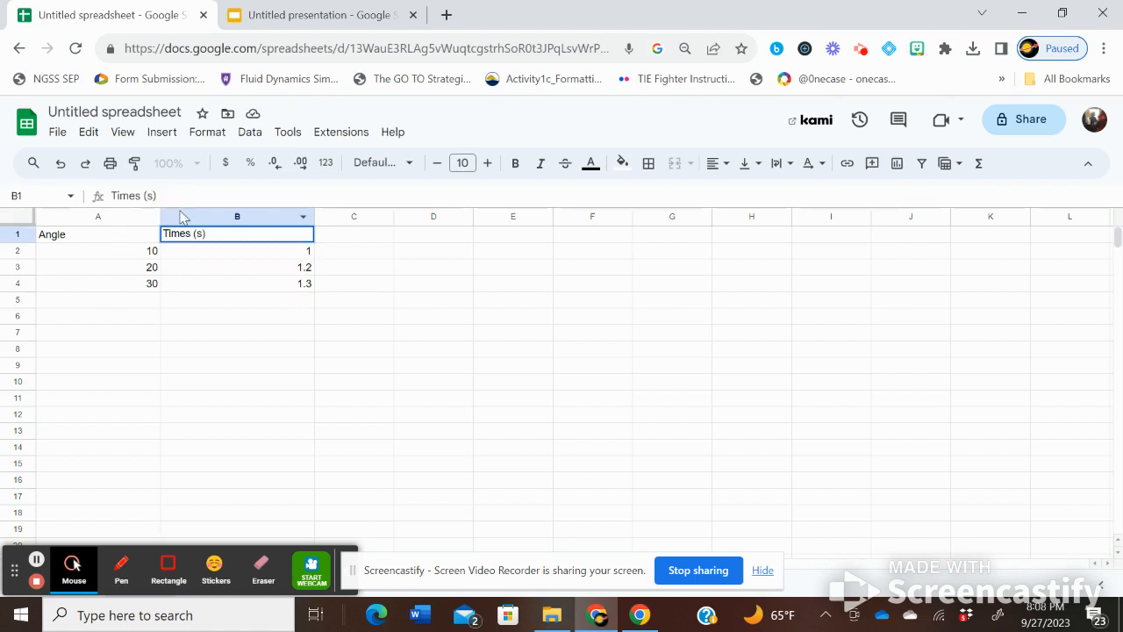
{"action": "left_click", "coordinate": [105, 239]}
{"action": "left_click", "coordinate": [156, 194]}
{"action": "type", "text": "("}
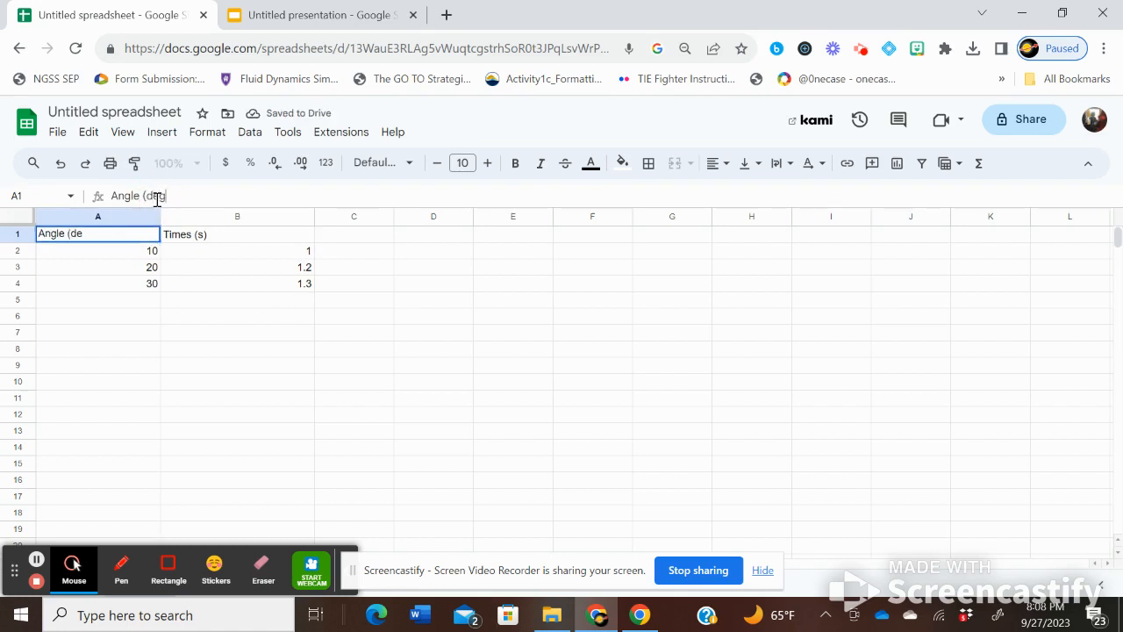
{"action": "type", "text": "degrees)"}
{"action": "left_click", "coordinate": [236, 269]}
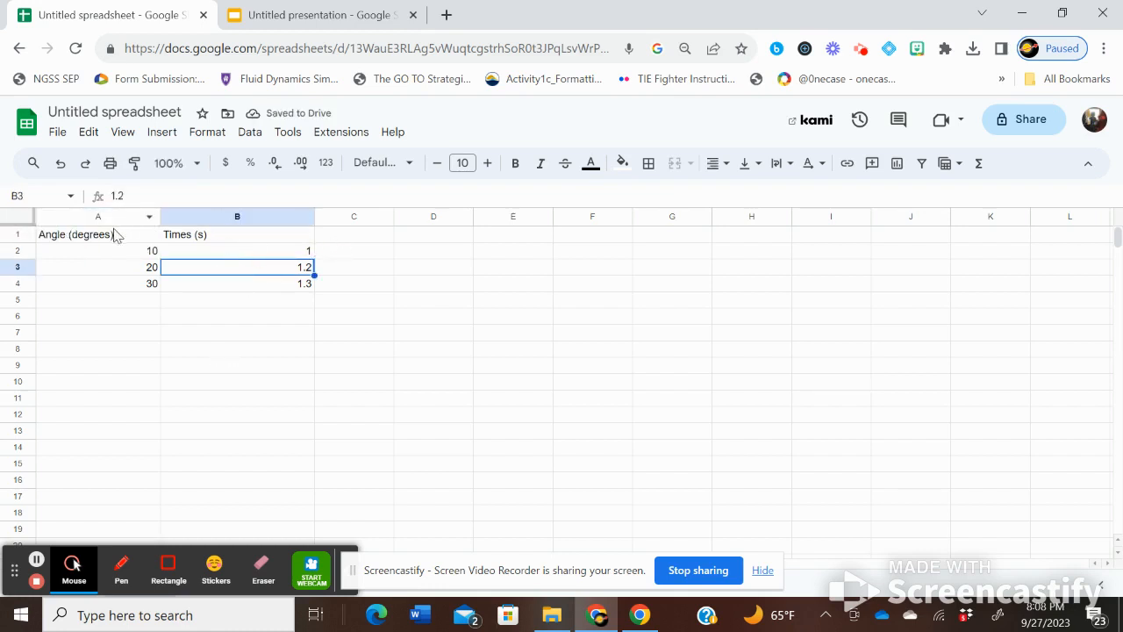
Step: Widen column C slightly and enter the heading Velocity (m/s) in C1
{"action": "left_click", "coordinate": [356, 237]}
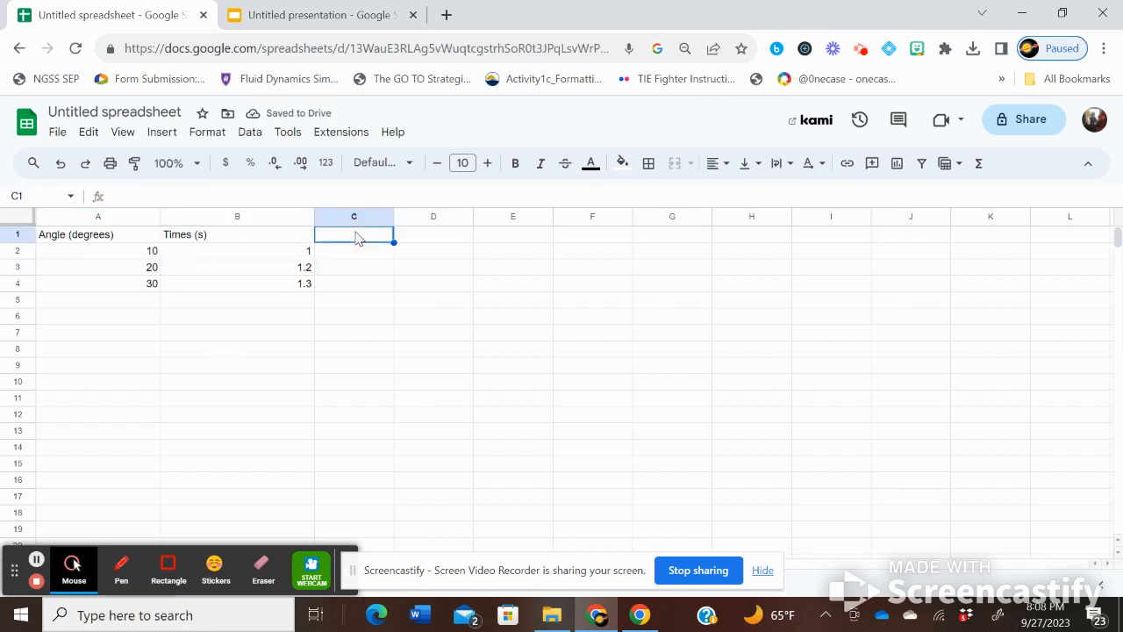
{"action": "left_click_drag", "start_coordinate": [394, 216], "coordinate": [428, 215]}
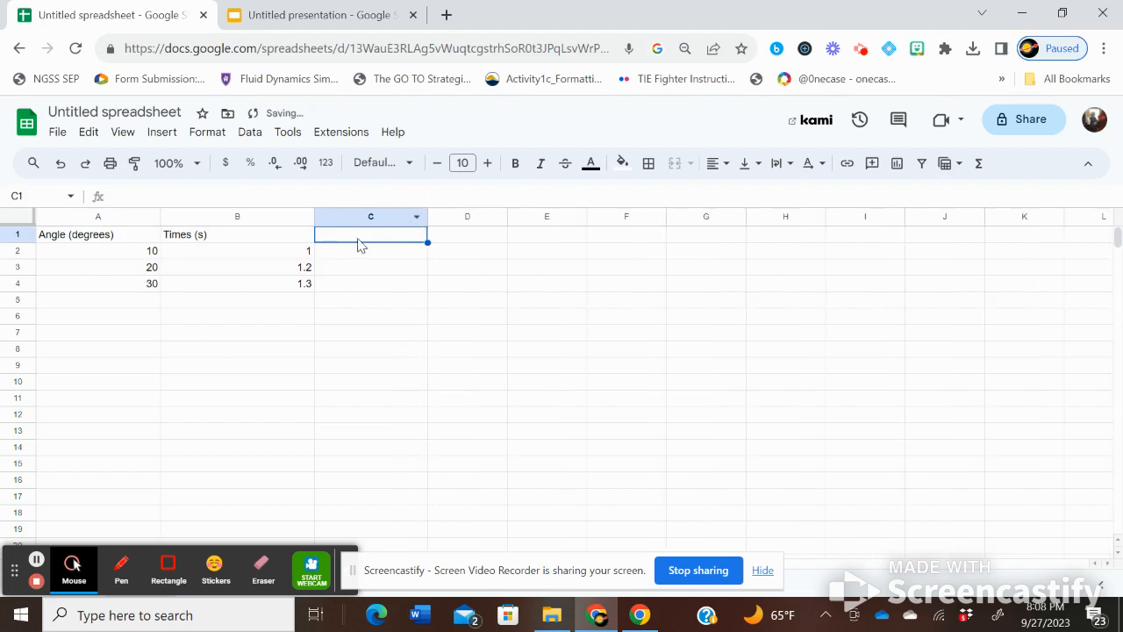
{"action": "type", "text": "Velocity (m/s"}
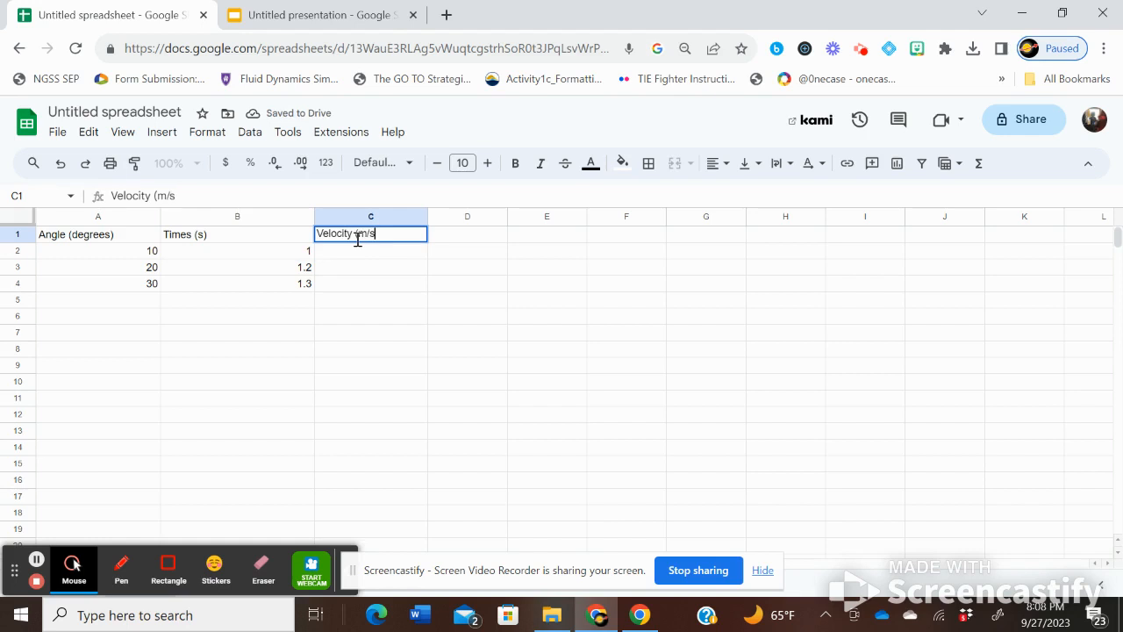
{"action": "key", "text": "Return"}
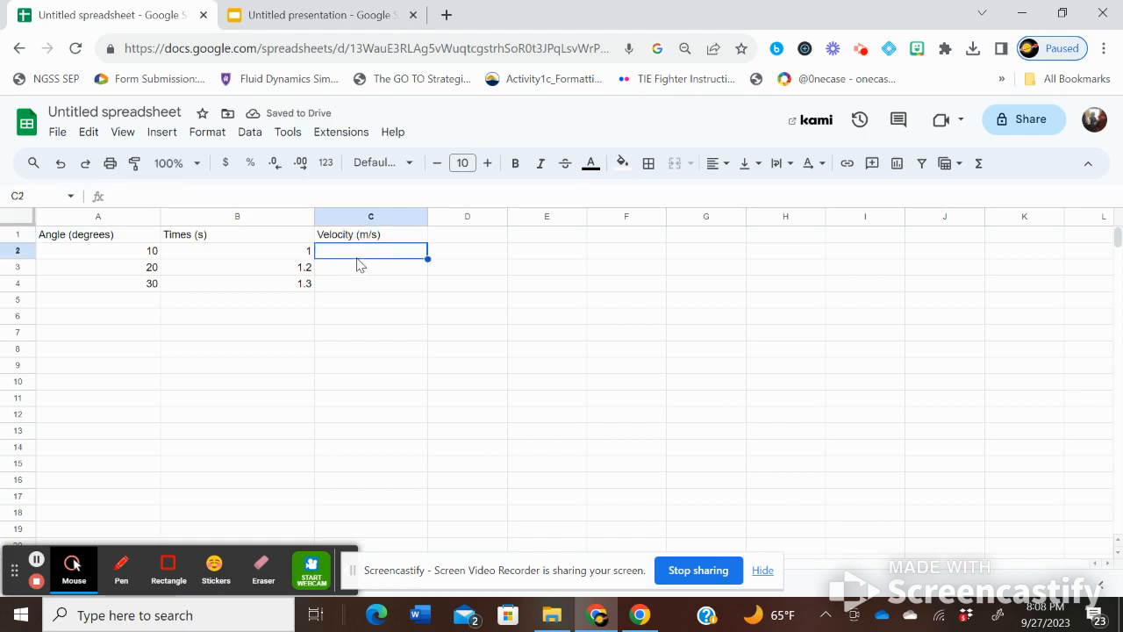
Step: Calculate velocity in C2 with the formula =1/B2 and accept the suggested autofill for C3:C4
{"action": "type", "text": "="}
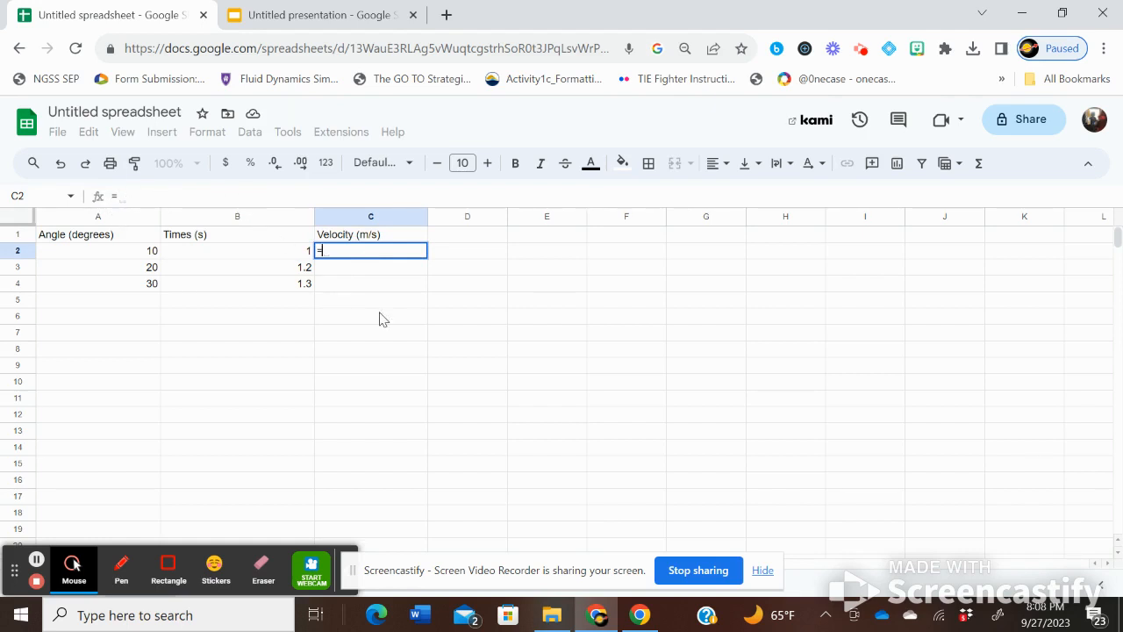
{"action": "type", "text": "1m"}
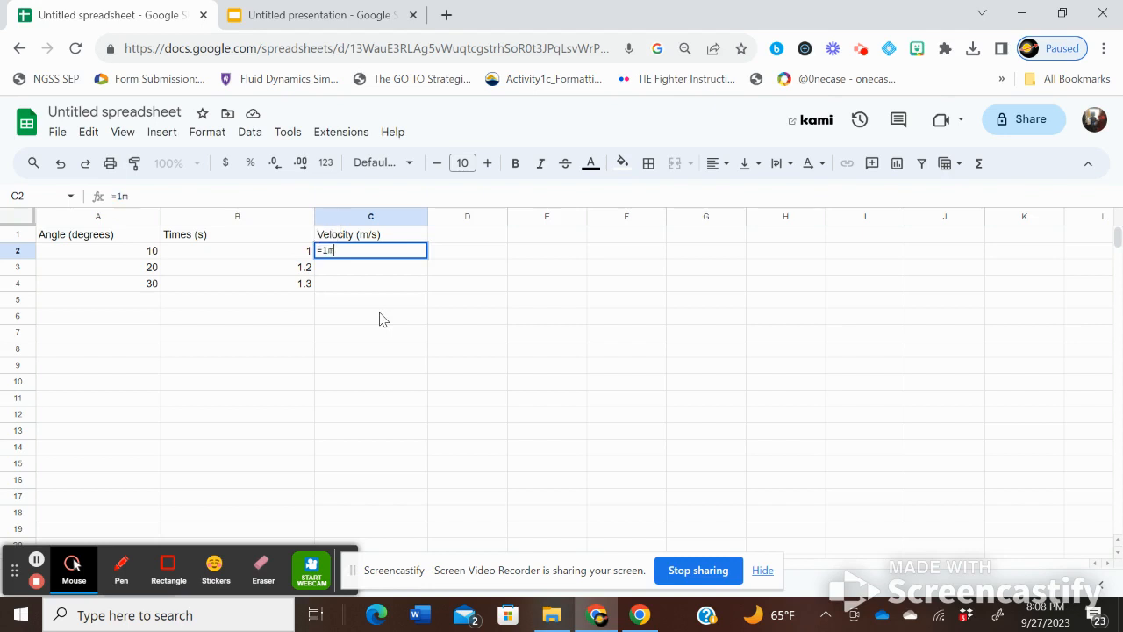
{"action": "key", "text": "BackSpace"}
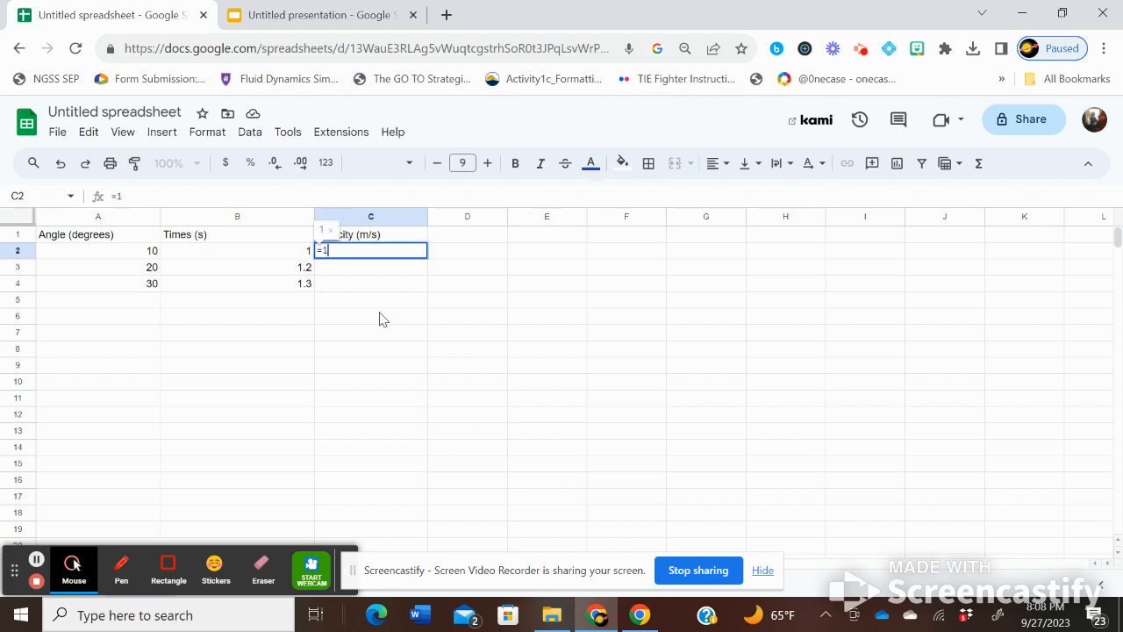
{"action": "type", "text": "/"}
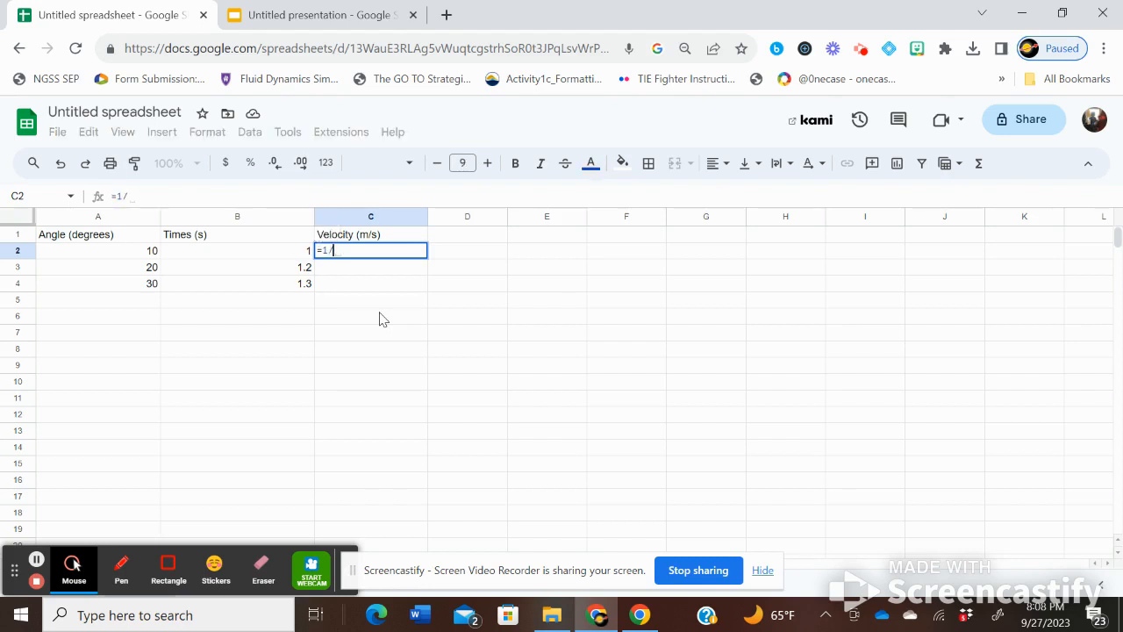
{"action": "left_click", "coordinate": [301, 254]}
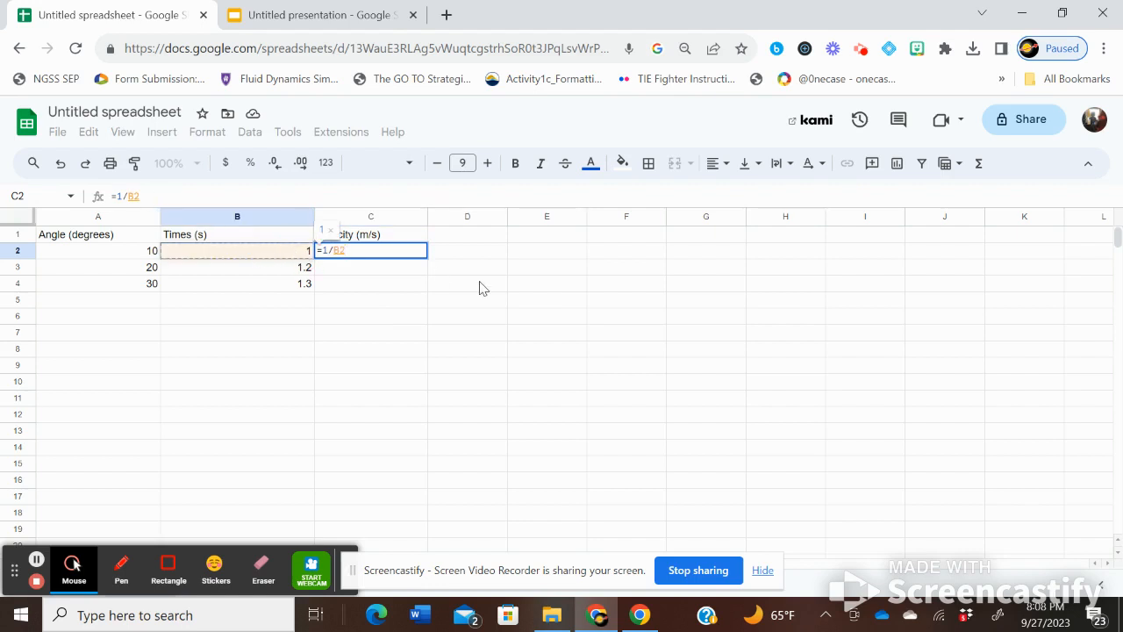
{"action": "key", "text": "Return"}
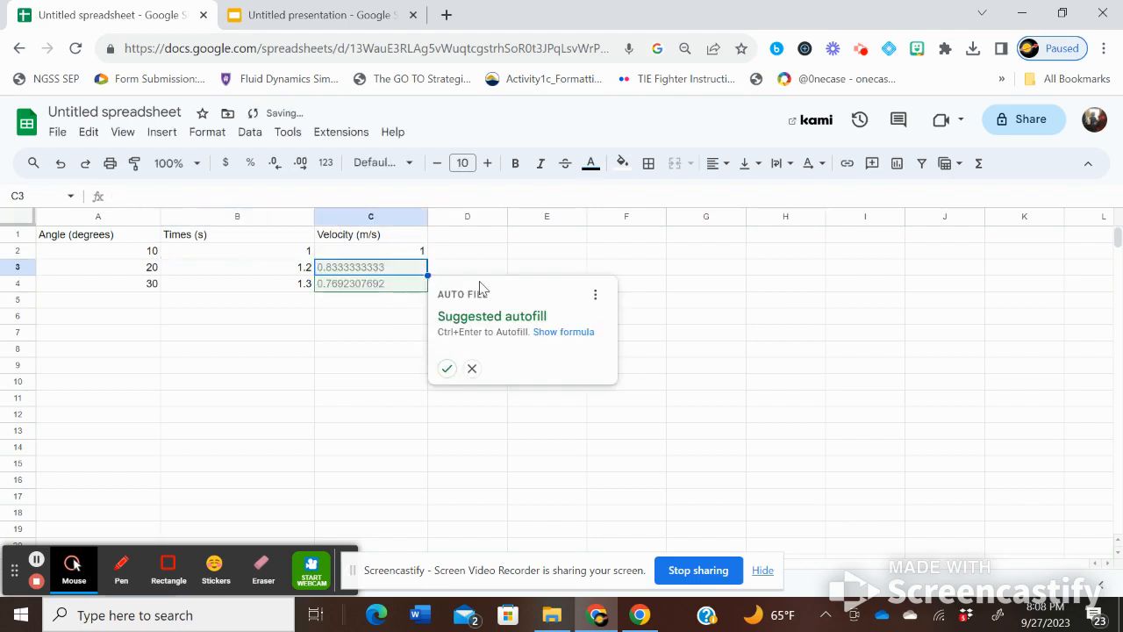
{"action": "left_click", "coordinate": [446, 370]}
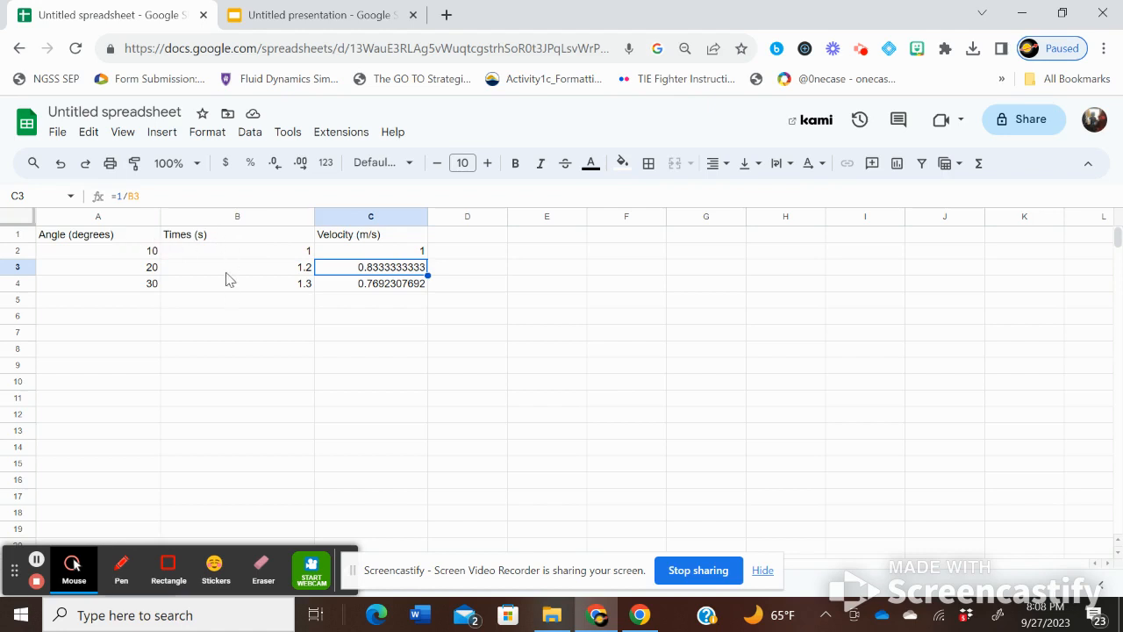
Step: Insert a chart from the data range A1:C4 and move it to the right so columns A and B are uncovered
{"action": "left_click_drag", "start_coordinate": [126, 238], "coordinate": [338, 285]}
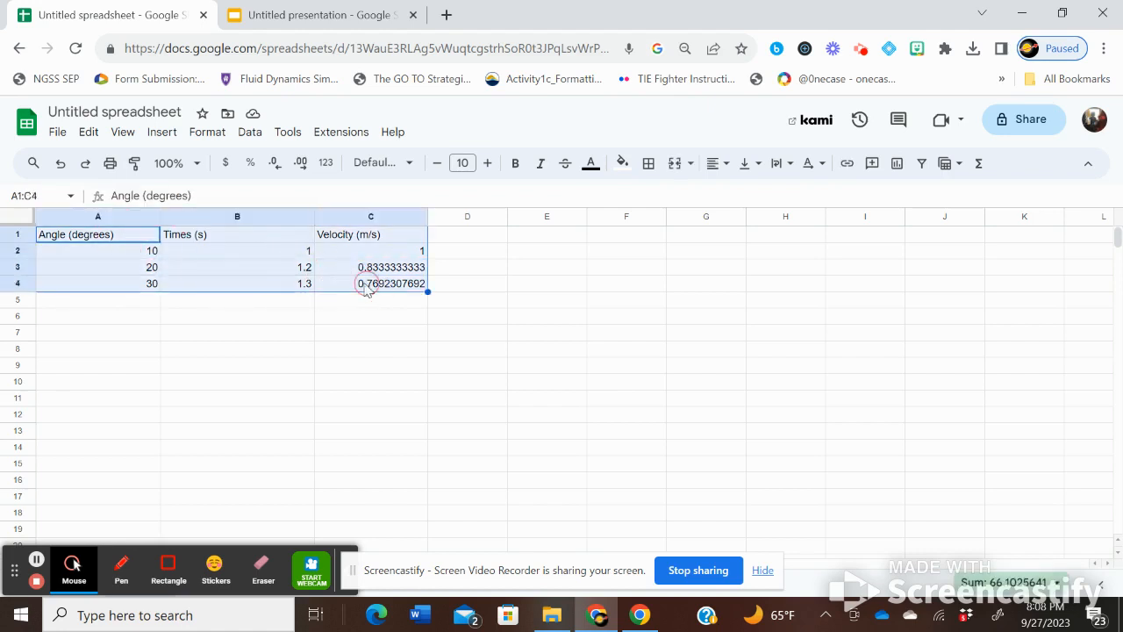
{"action": "left_click", "coordinate": [162, 132]}
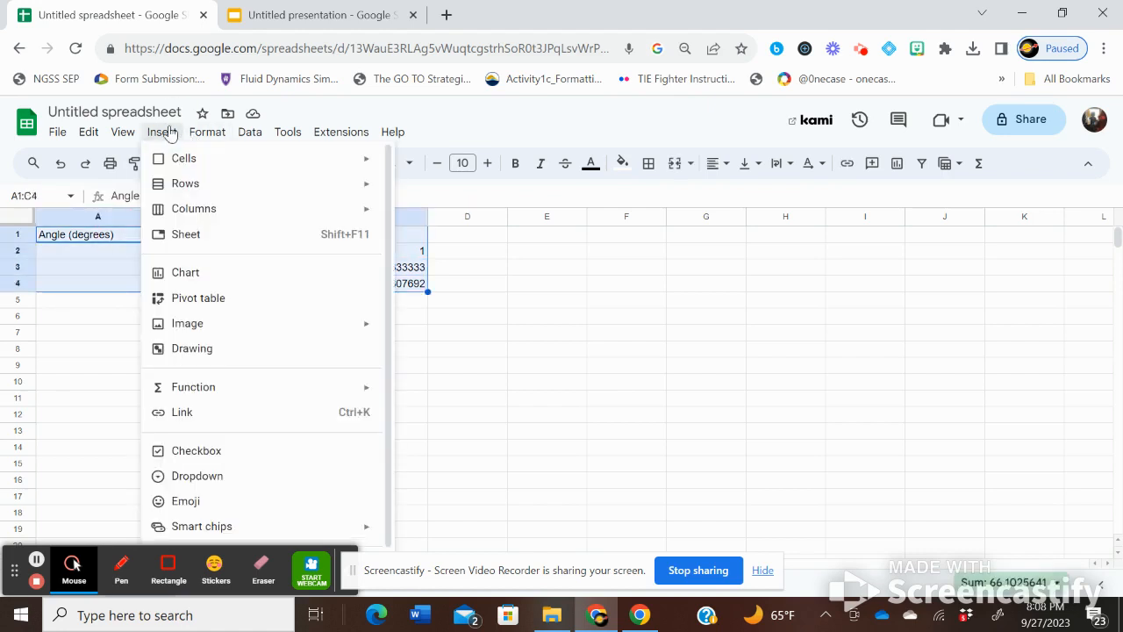
{"action": "left_click", "coordinate": [213, 275]}
{"action": "left_click_drag", "start_coordinate": [518, 298], "coordinate": [670, 293]}
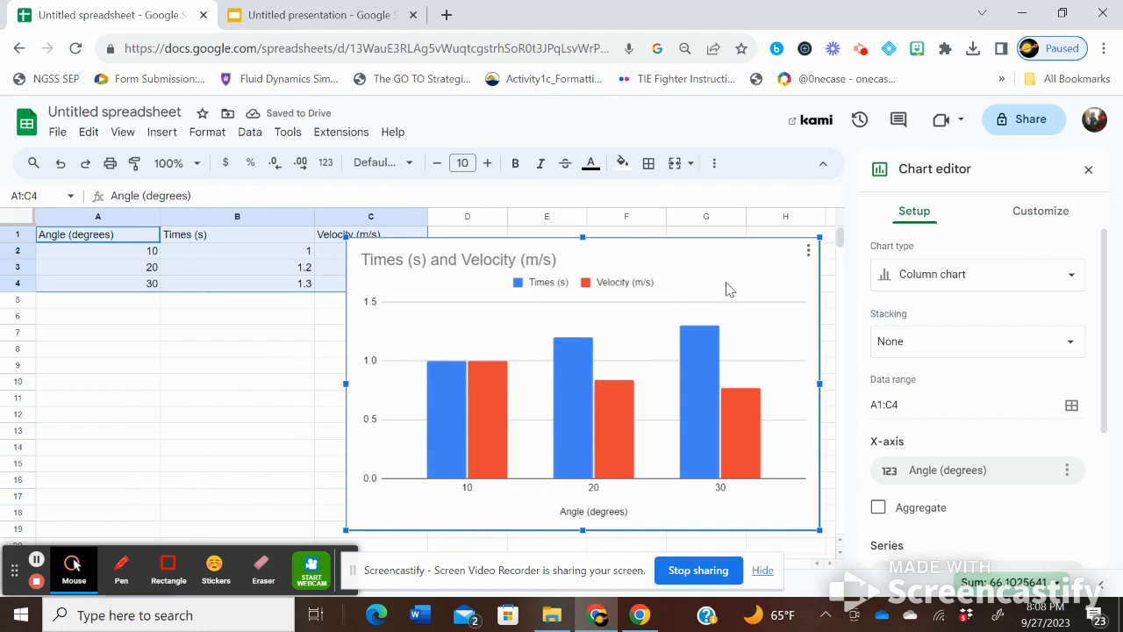
Step: Remove the Times (s) series from the chart, keeping only Velocity (m/s) plotted against angle
{"action": "scroll", "coordinate": [995, 451], "scroll_direction": "down", "scroll_amount": 3}
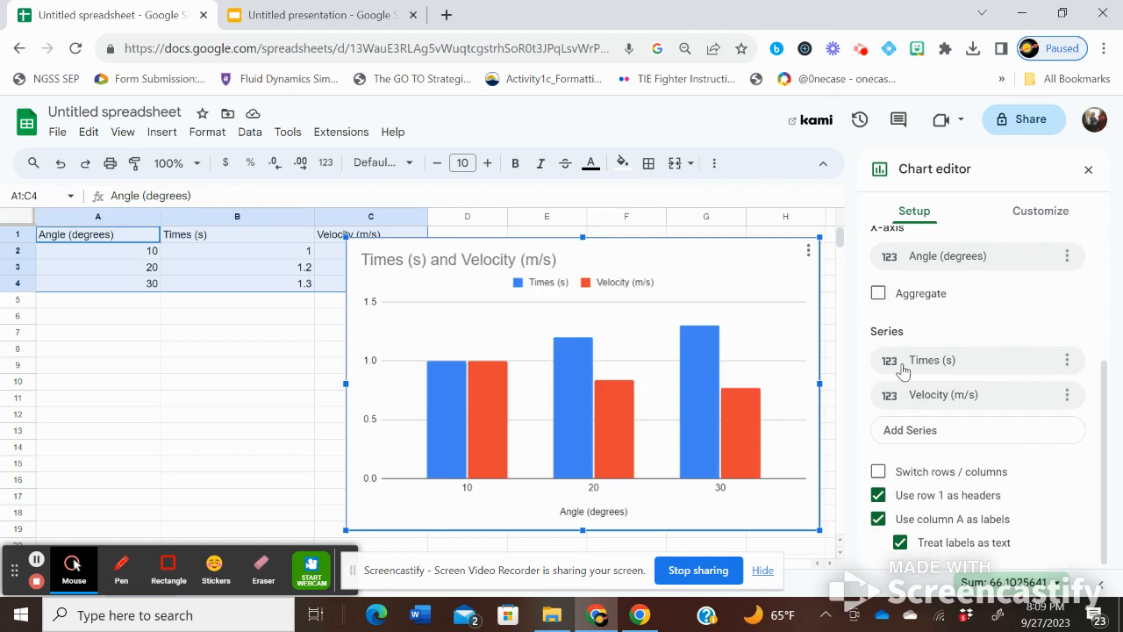
{"action": "scroll", "coordinate": [946, 325], "scroll_direction": "up", "scroll_amount": 1}
{"action": "scroll", "coordinate": [946, 325], "scroll_direction": "up", "scroll_amount": 2}
{"action": "scroll", "coordinate": [946, 324], "scroll_direction": "down", "scroll_amount": 2}
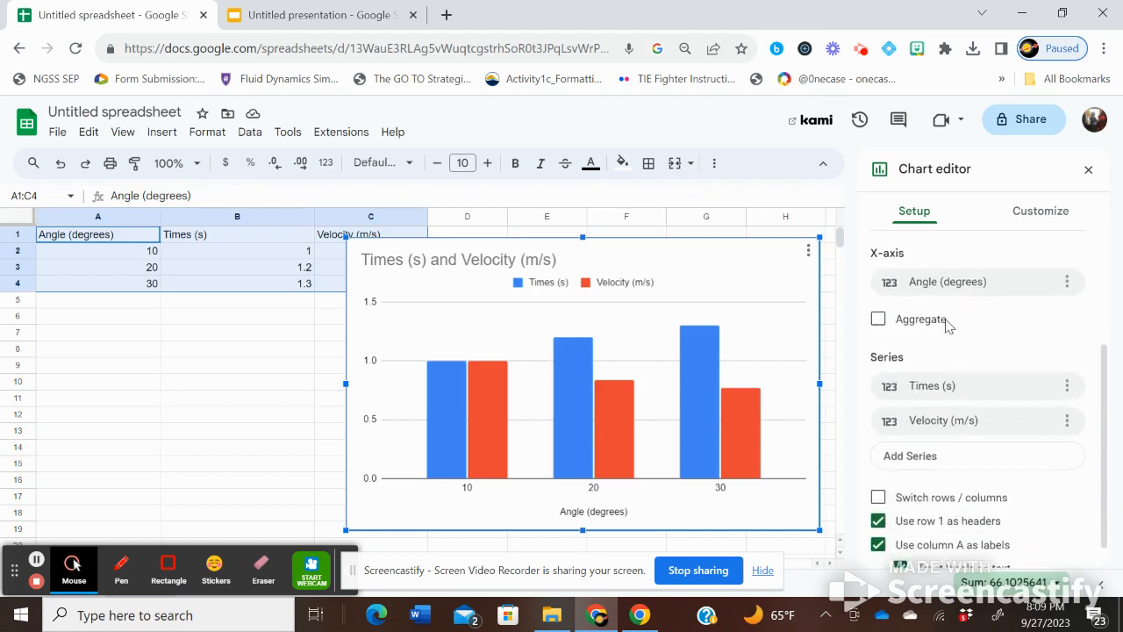
{"action": "scroll", "coordinate": [946, 324], "scroll_direction": "up", "scroll_amount": 3}
{"action": "scroll", "coordinate": [972, 403], "scroll_direction": "down", "scroll_amount": 3}
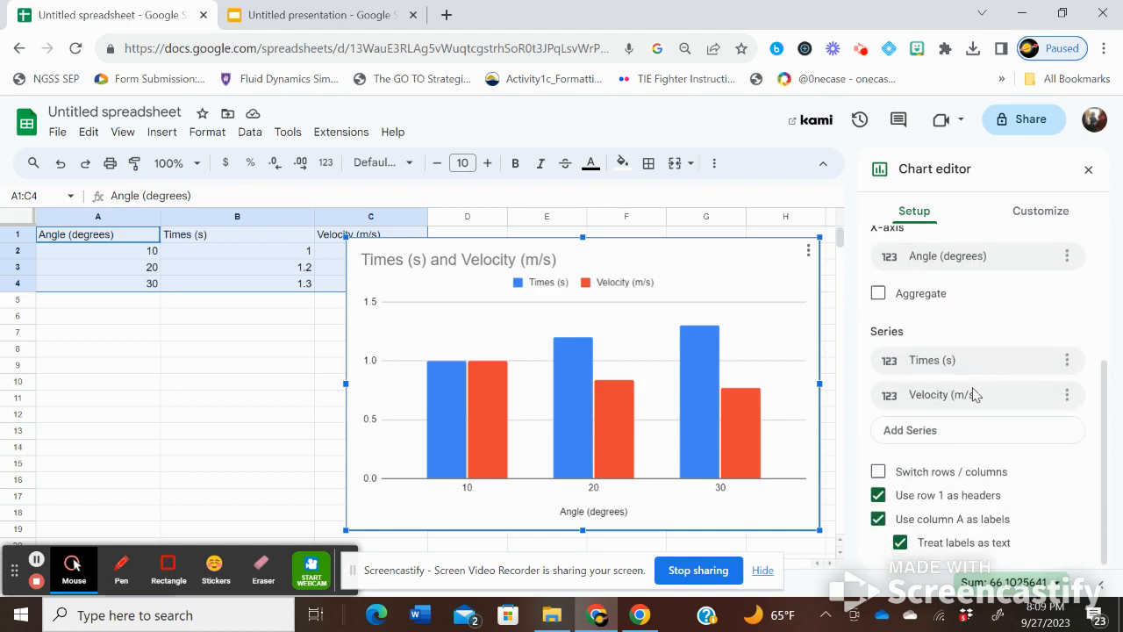
{"action": "left_click", "coordinate": [1067, 360]}
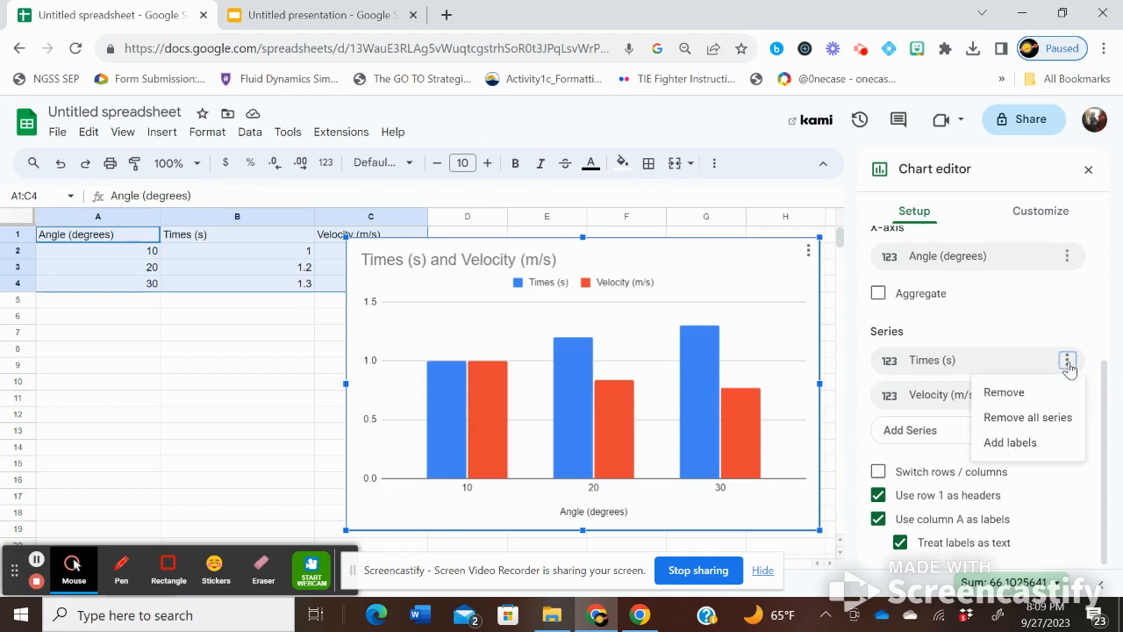
{"action": "left_click", "coordinate": [992, 398]}
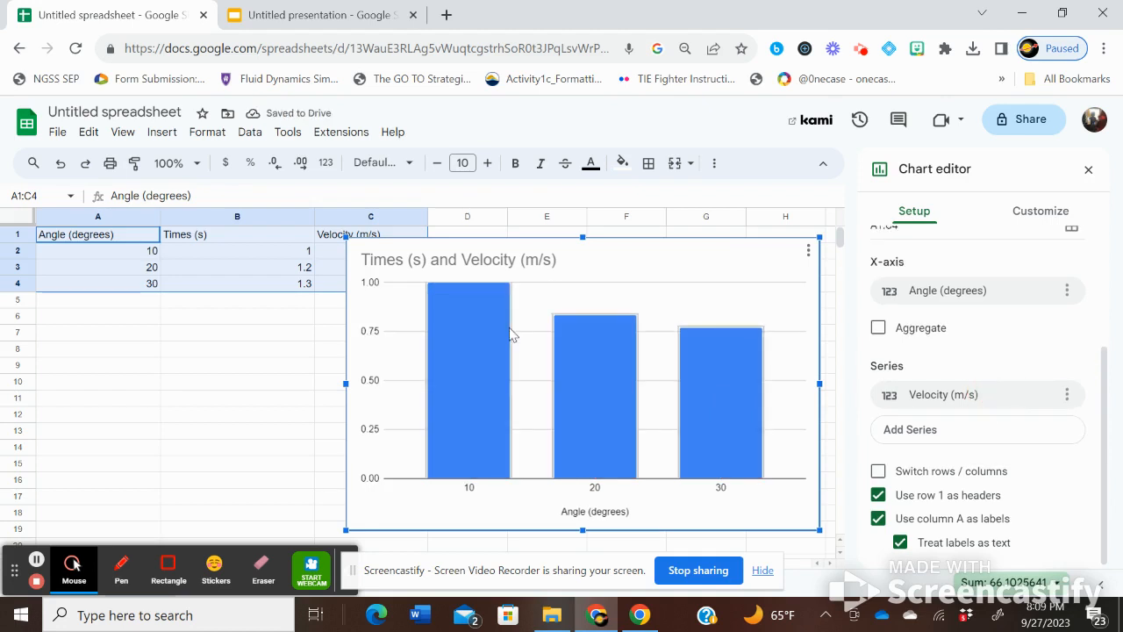
Step: Move the chart clear of the velocity column and copy the angle data A1:A4 to A7:A10
{"action": "left_click_drag", "start_coordinate": [620, 251], "coordinate": [876, 281]}
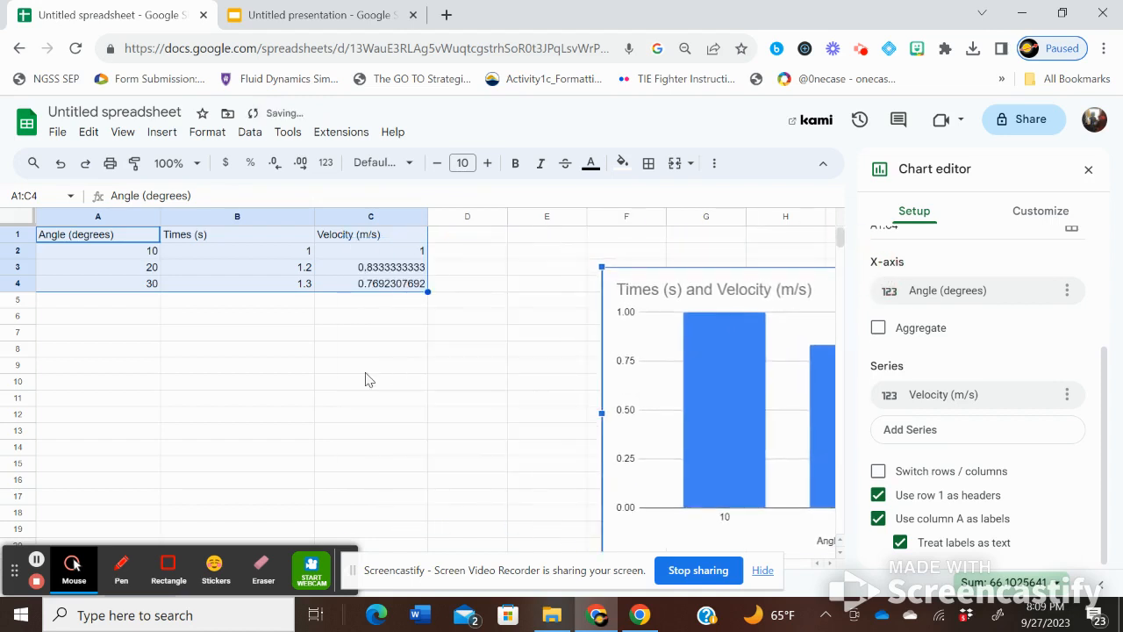
{"action": "left_click", "coordinate": [100, 319]}
{"action": "left_click_drag", "start_coordinate": [103, 242], "coordinate": [106, 290]}
{"action": "key", "text": "ctrl+c"}
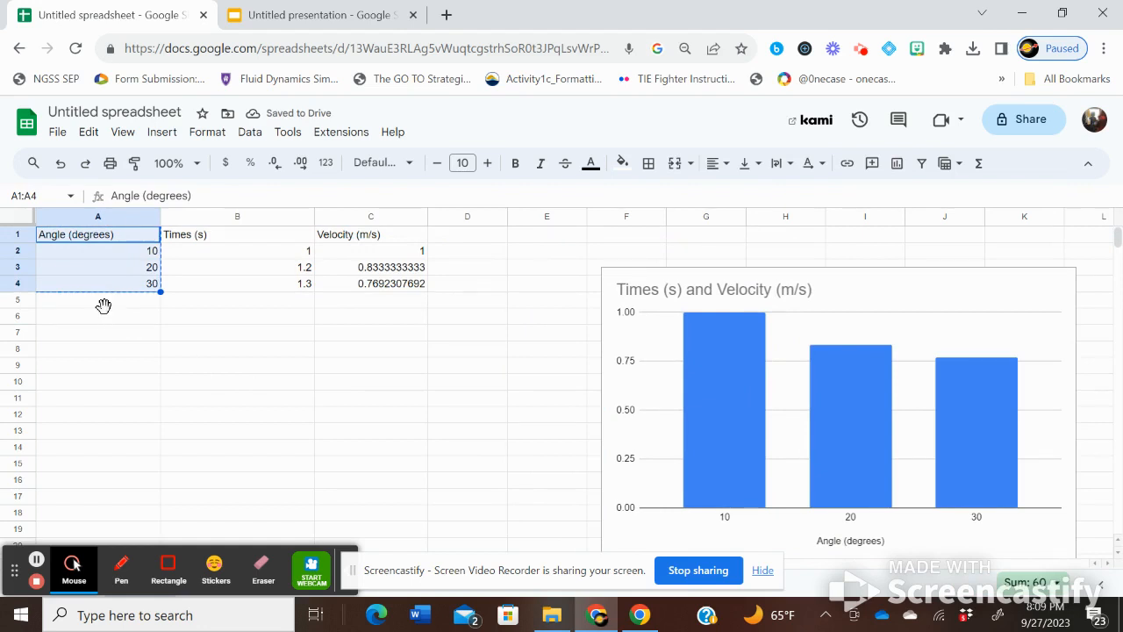
{"action": "left_click", "coordinate": [104, 305]}
{"action": "left_click", "coordinate": [106, 323]}
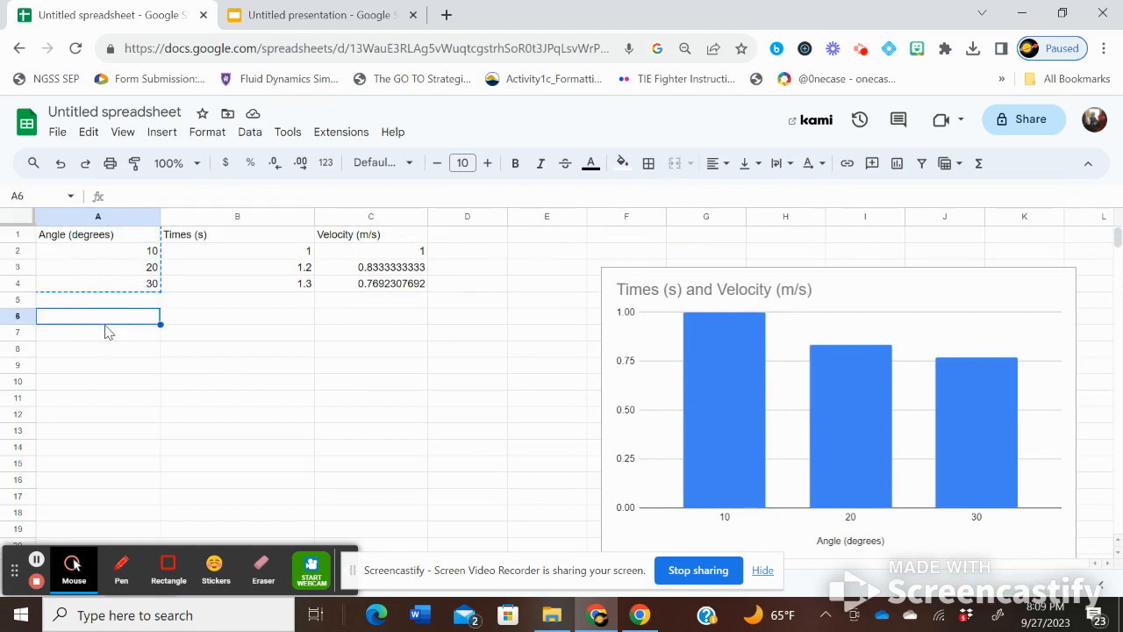
{"action": "left_click", "coordinate": [105, 336]}
{"action": "key", "text": "ctrl+v"}
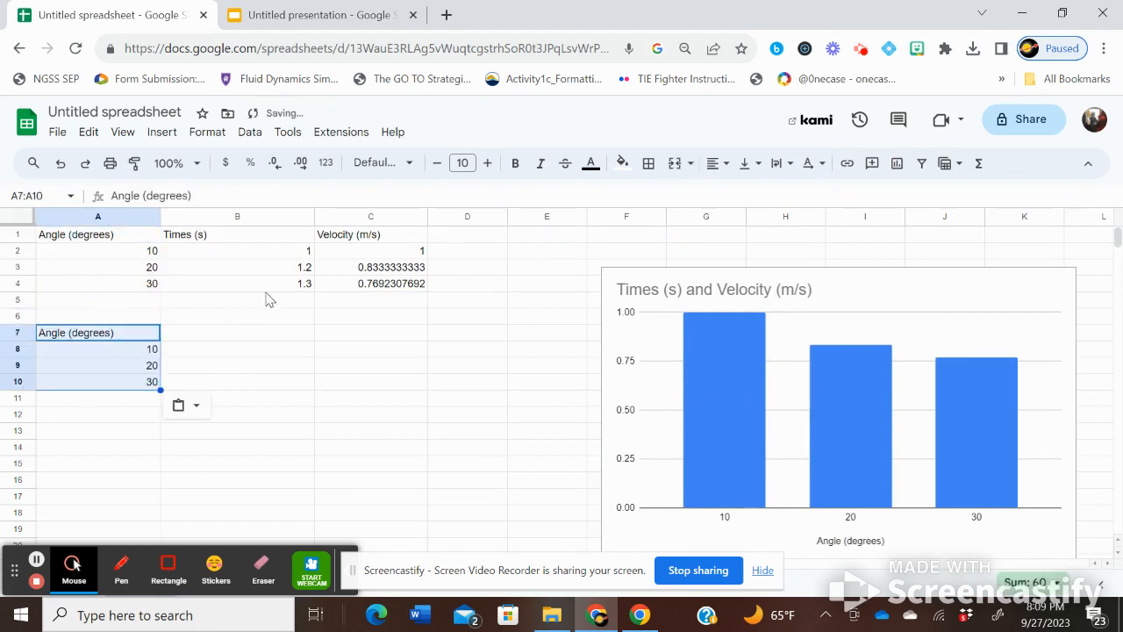
Step: Copy the velocity heading and formulas from C1:C4 to B7:B10
{"action": "left_click", "coordinate": [240, 331]}
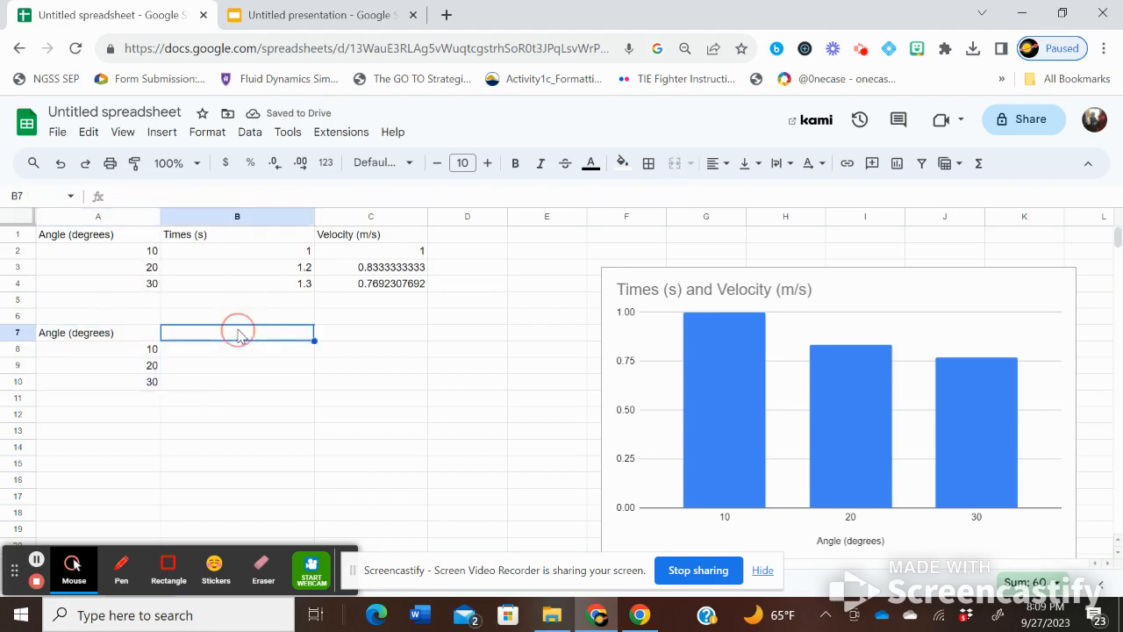
{"action": "left_click_drag", "start_coordinate": [384, 234], "coordinate": [389, 299]}
{"action": "key", "text": "ctrl+c"}
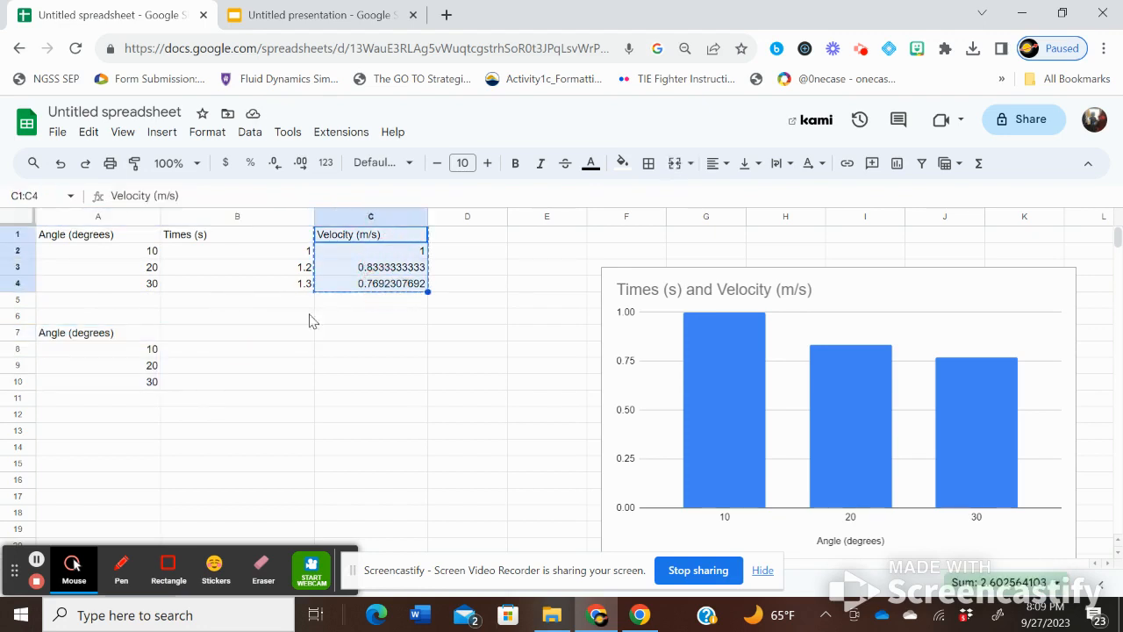
{"action": "left_click", "coordinate": [253, 323]}
{"action": "left_click", "coordinate": [250, 335]}
{"action": "key", "text": "ctrl+v"}
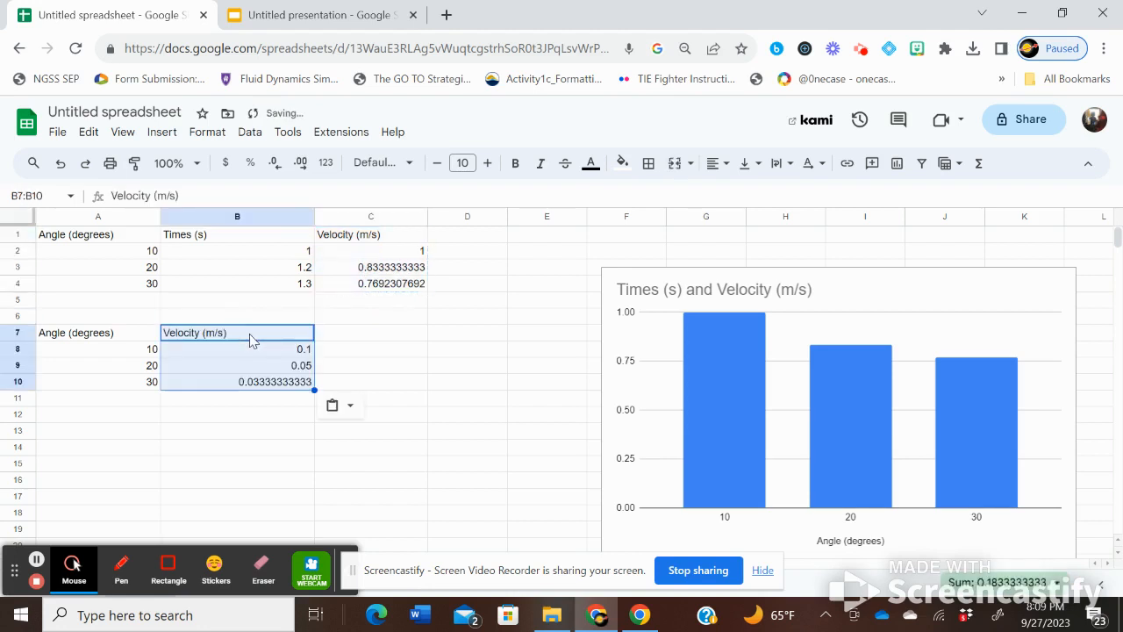
Step: Clear the pasted formulas in B8:B10, enter =C2 in B8, and fill it down to B10
{"action": "left_click_drag", "start_coordinate": [252, 350], "coordinate": [250, 384]}
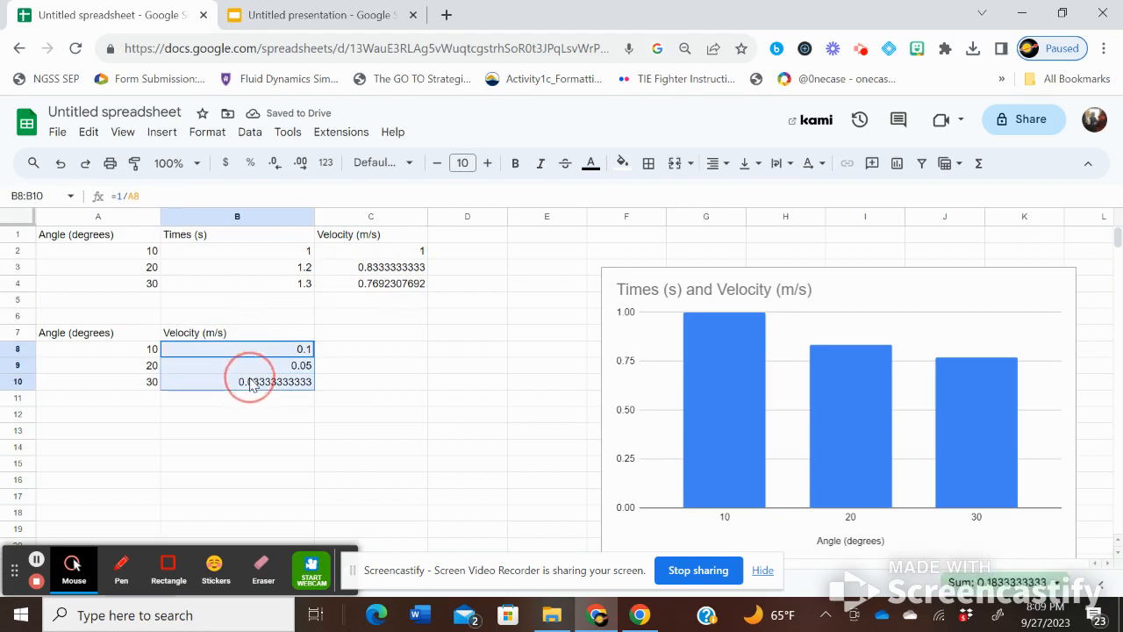
{"action": "key", "text": "Delete"}
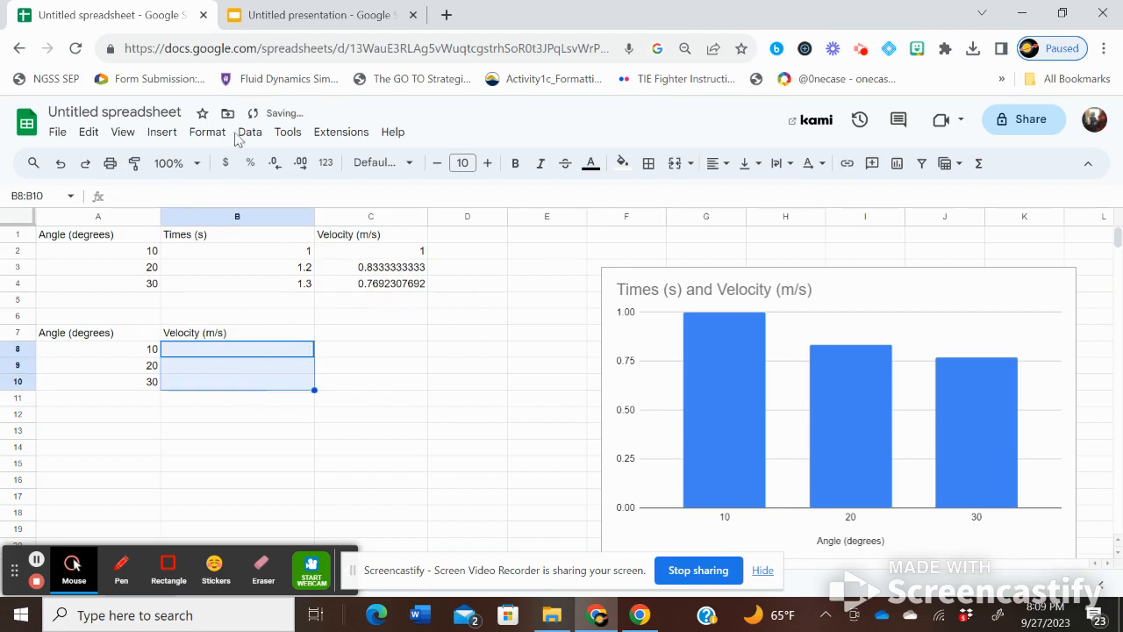
{"action": "type", "text": "="}
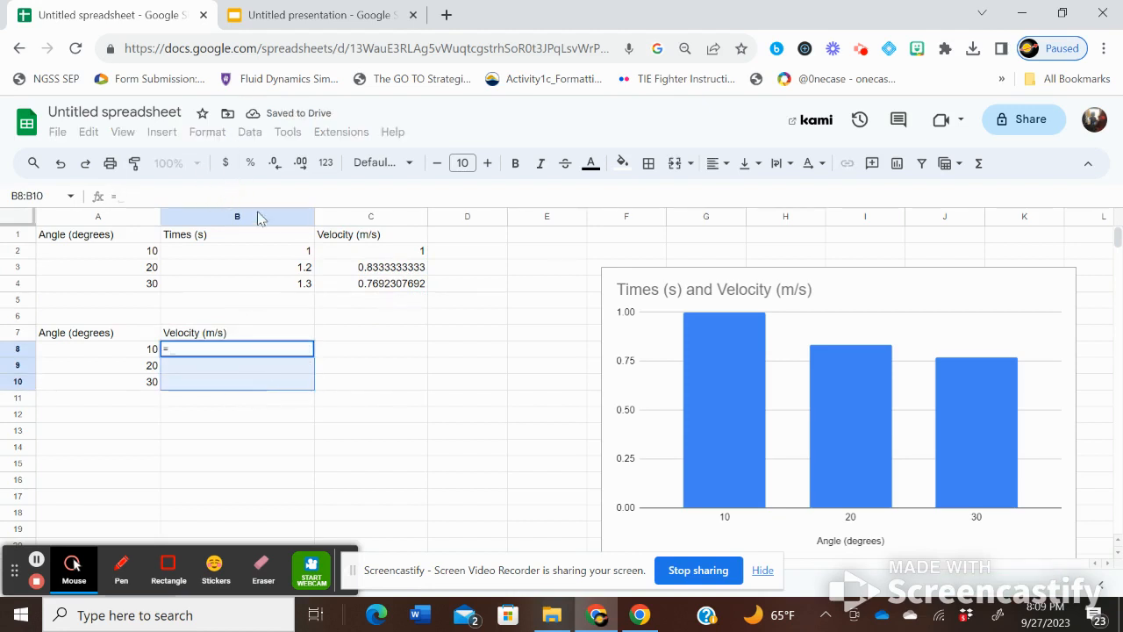
{"action": "left_click", "coordinate": [375, 251]}
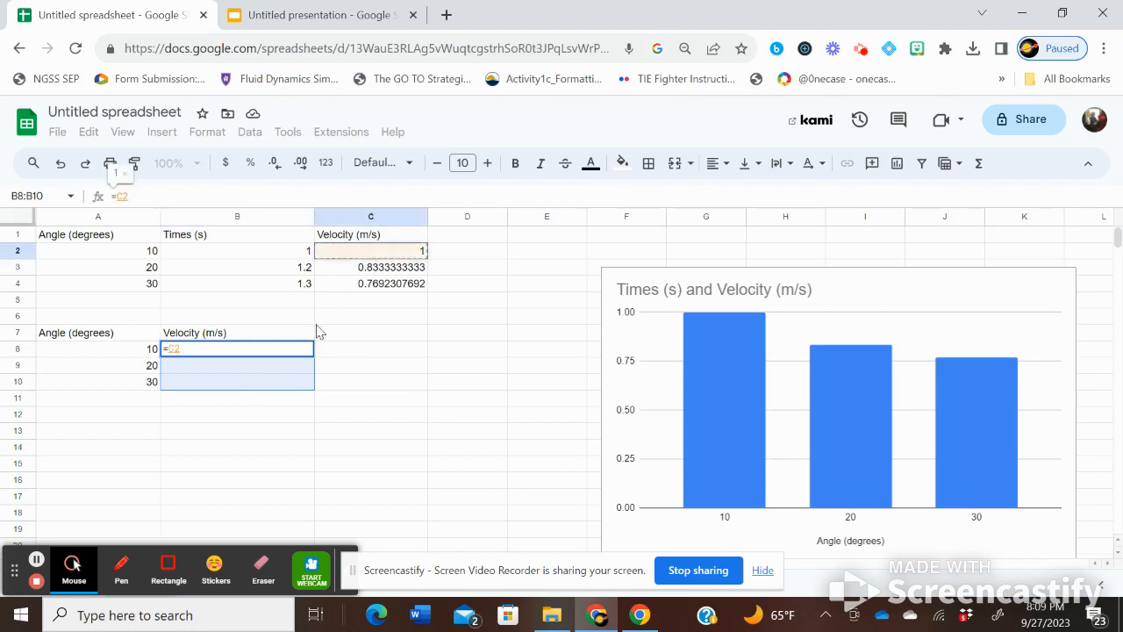
{"action": "key", "text": "Return"}
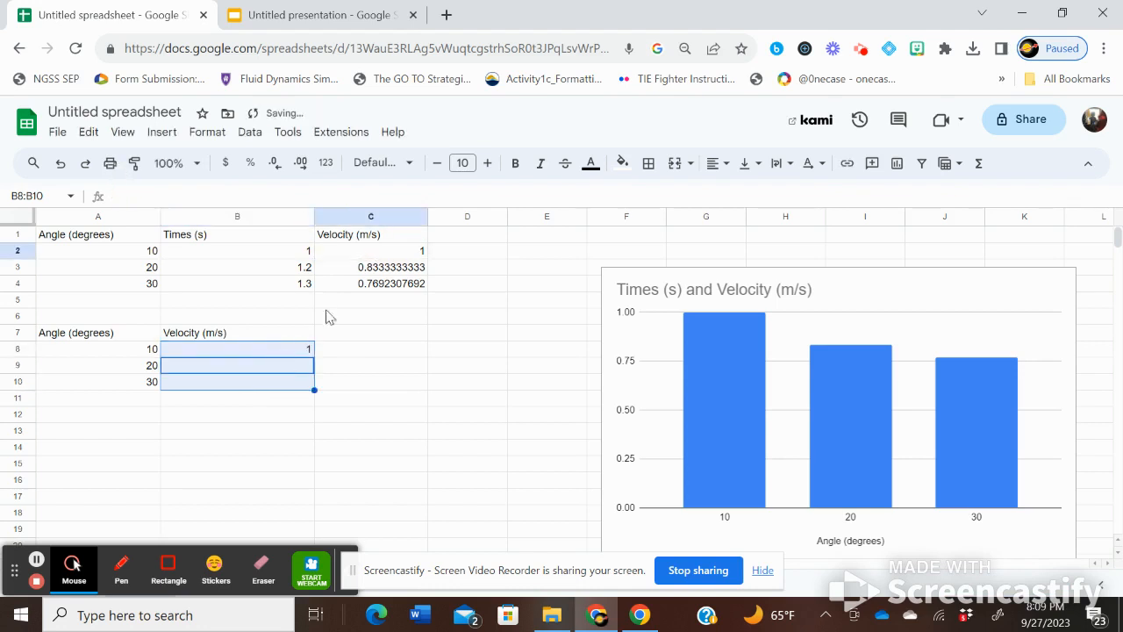
{"action": "left_click", "coordinate": [284, 351]}
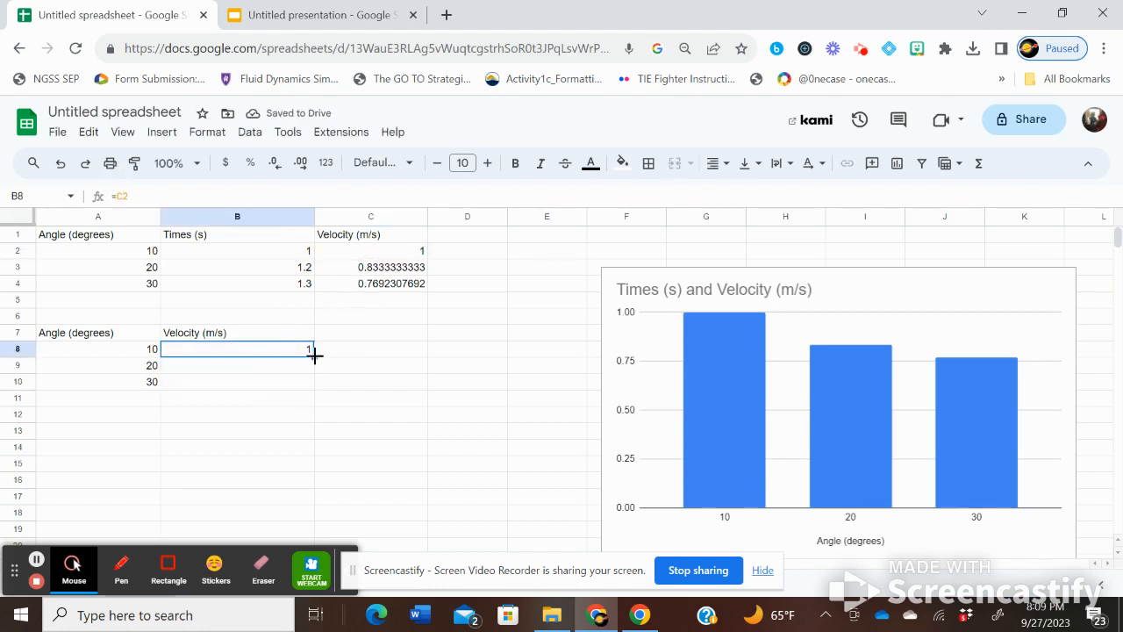
{"action": "left_click_drag", "start_coordinate": [314, 357], "coordinate": [308, 383]}
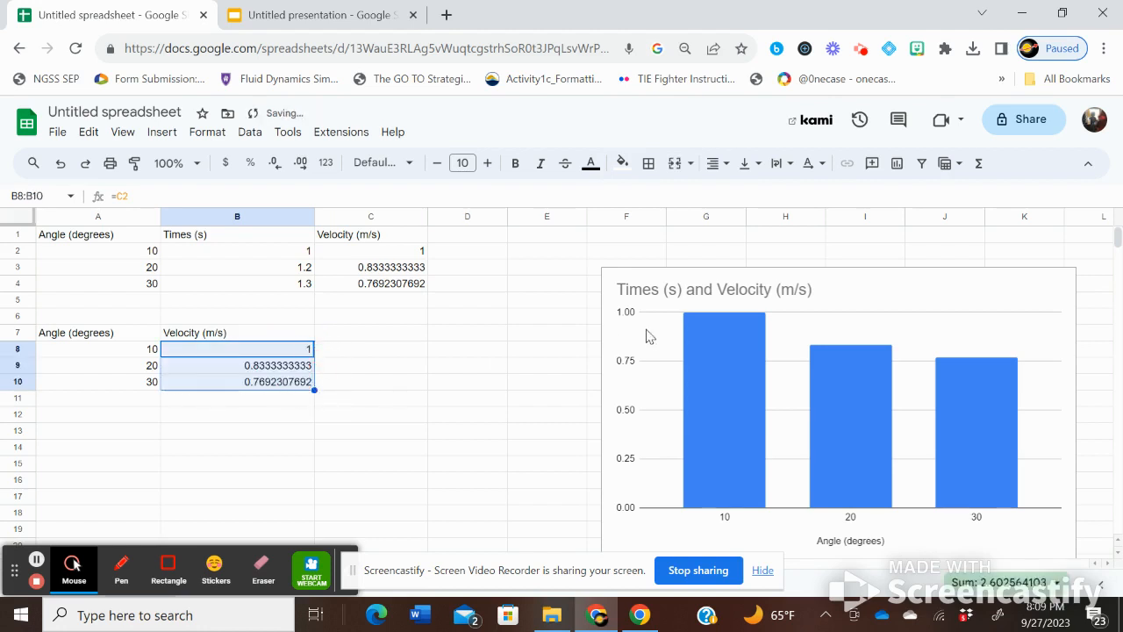
Step: Enter the heading Velocity (m/s) in C7 for a second velocity column
{"action": "left_click", "coordinate": [340, 339]}
{"action": "type", "text": "Veloc"}
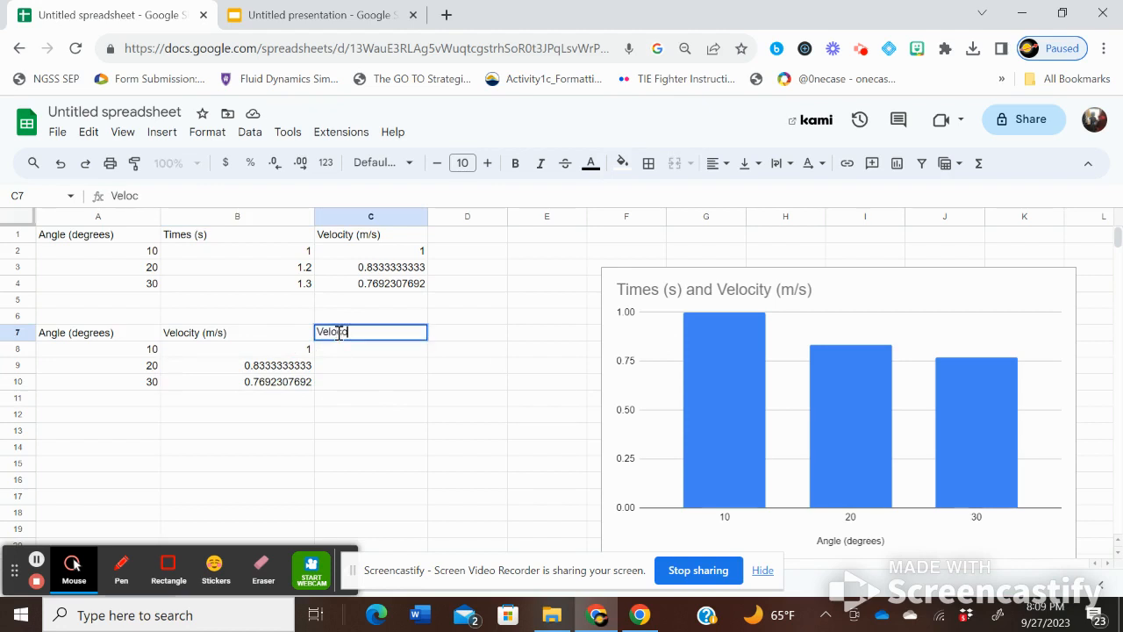
{"action": "type", "text": "oty"}
{"action": "key", "text": "BackSpace"}
{"action": "key", "text": "BackSpace"}
{"action": "key", "text": "BackSpace"}
{"action": "type", "text": "ity (m/s"}
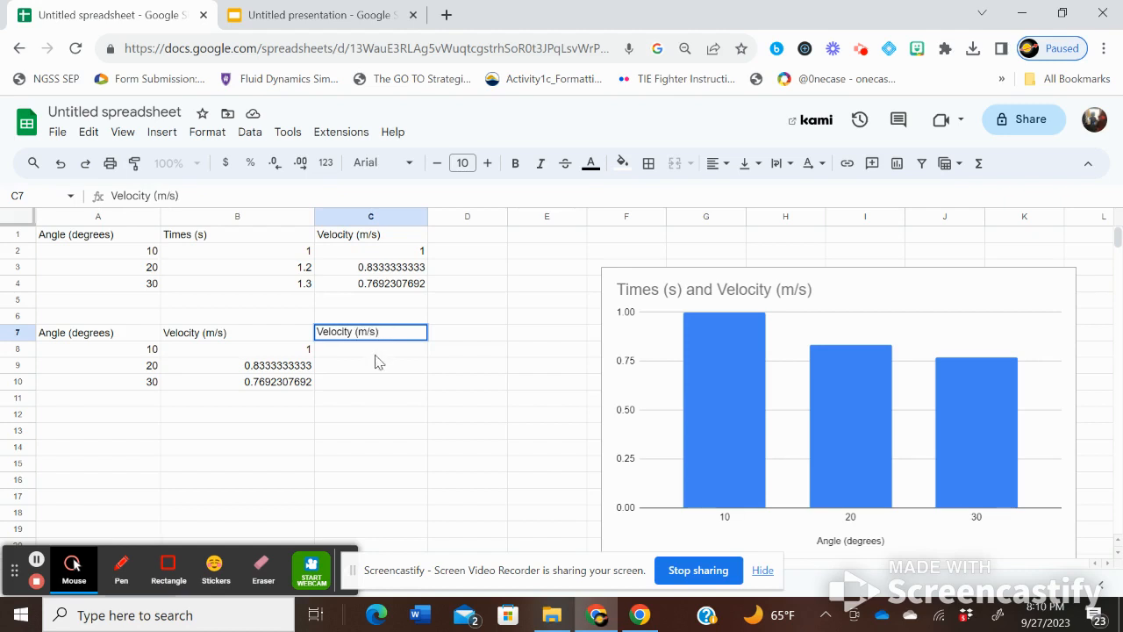
Step: Enter 1.2, 1.2 and 1.3 in C8:C10 as the second set of velocities
{"action": "left_click", "coordinate": [375, 354]}
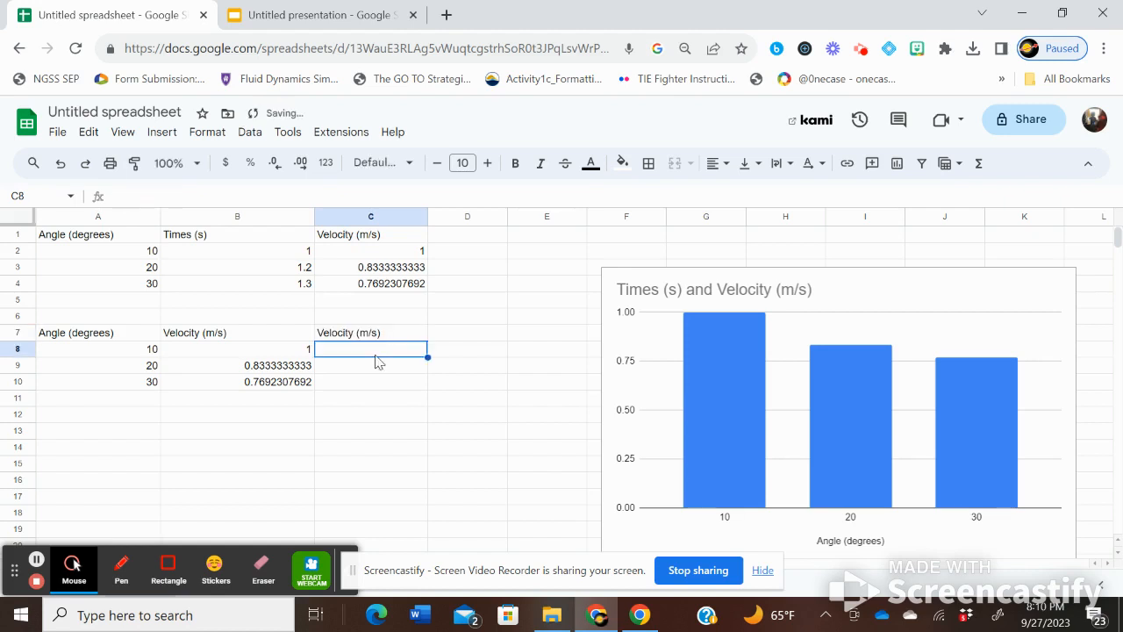
{"action": "type", "text": "1.2"}
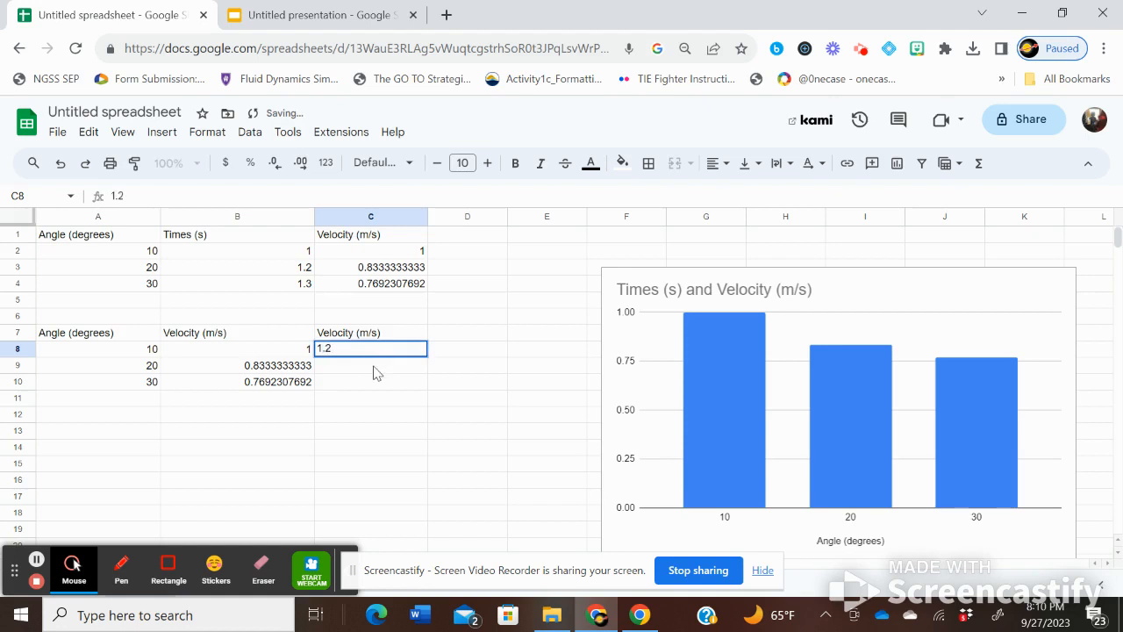
{"action": "key", "text": "Return"}
{"action": "type", "text": "1.2"}
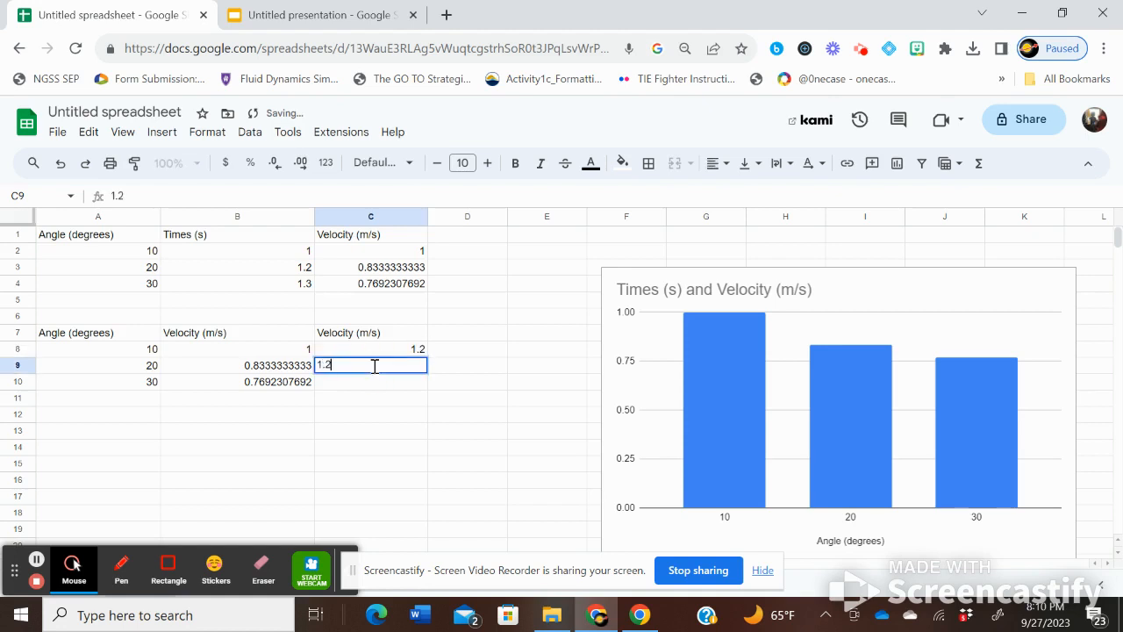
{"action": "key", "text": "Return"}
{"action": "type", "text": "1."}
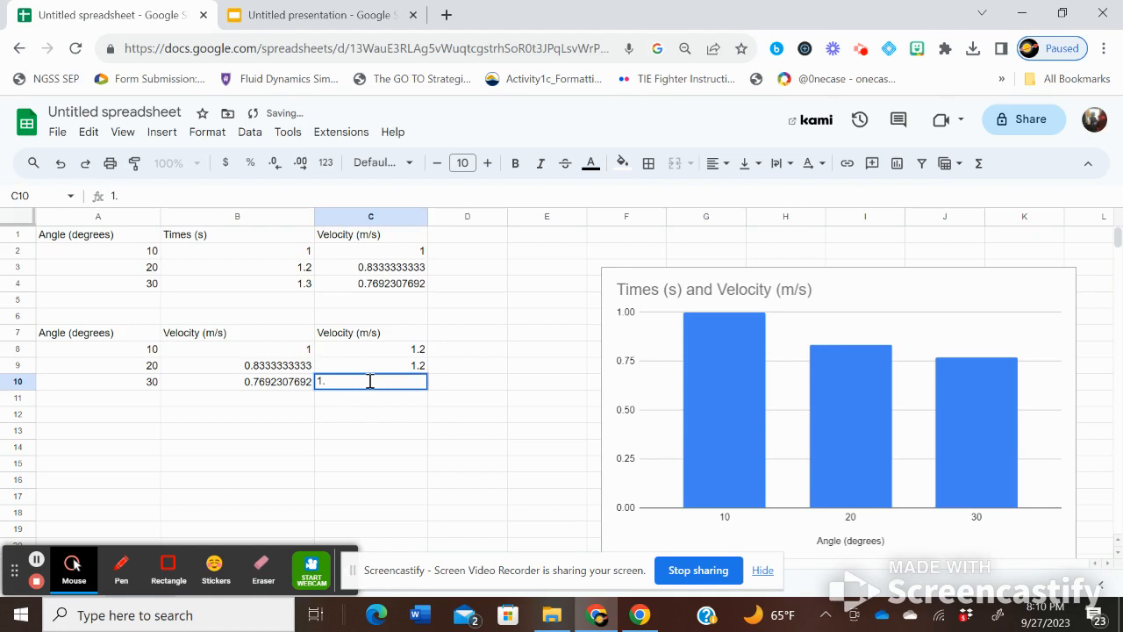
{"action": "type", "text": "2"}
{"action": "key", "text": "BackSpace"}
{"action": "type", "text": "3"}
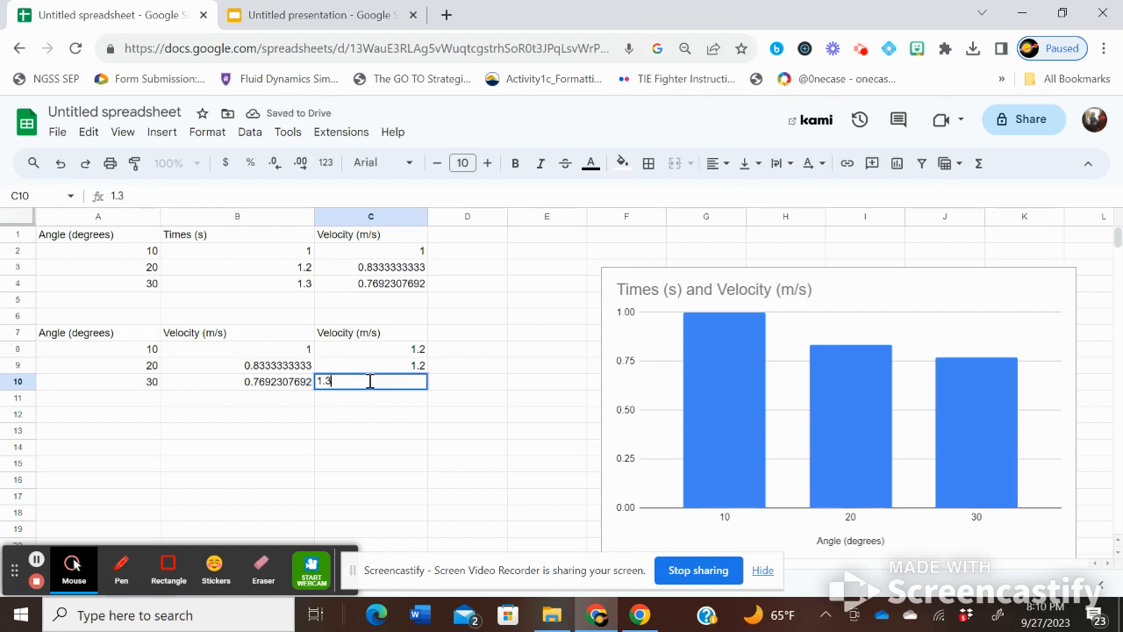
Step: Insert a chart from the data range A7:C10 and move it right to uncover part of column B
{"action": "left_click", "coordinate": [158, 339]}
{"action": "left_click_drag", "start_coordinate": [159, 340], "coordinate": [366, 389]}
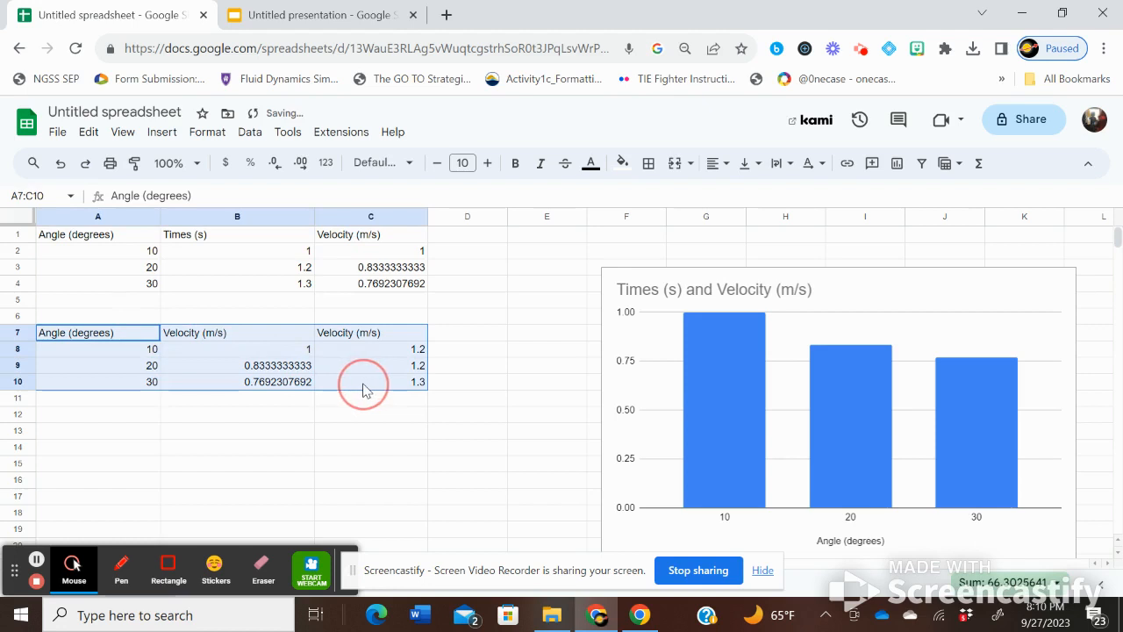
{"action": "left_click", "coordinate": [156, 133]}
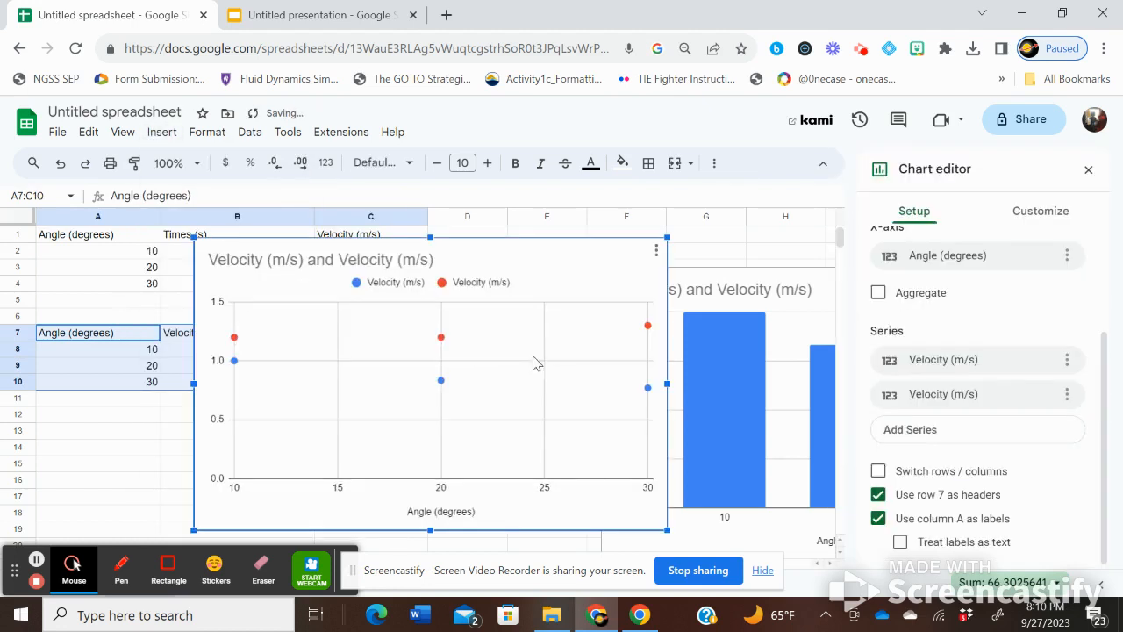
{"action": "left_click_drag", "start_coordinate": [564, 268], "coordinate": [664, 271]}
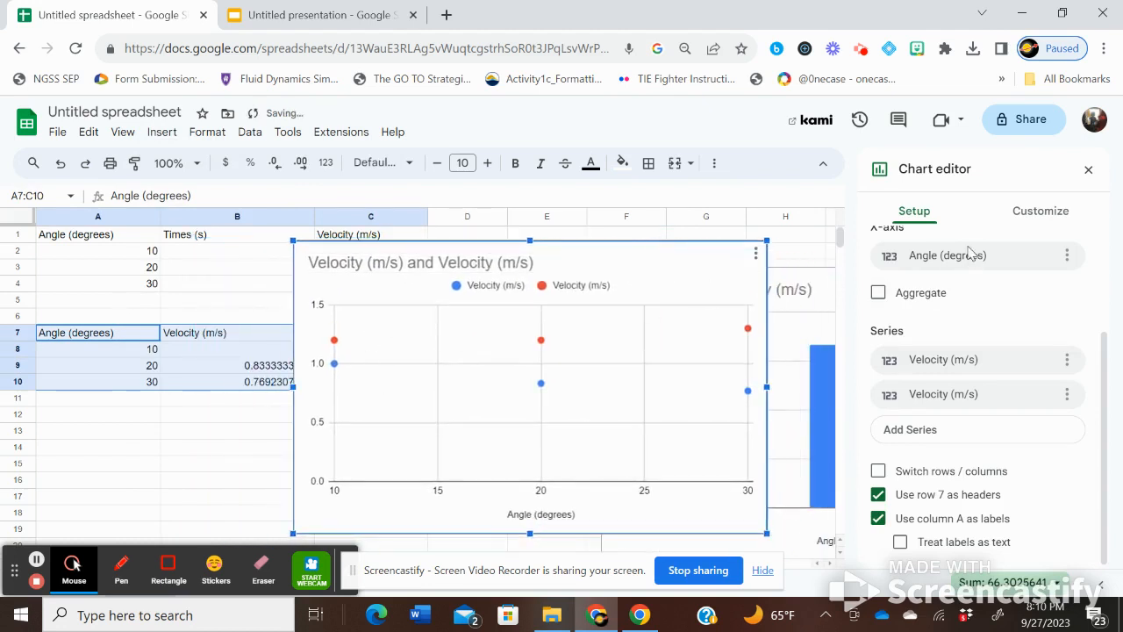
Step: Try the suggested line chart, switch the chart type to the suggested column chart, and move it right to uncover column B
{"action": "scroll", "coordinate": [952, 272], "scroll_direction": "up", "scroll_amount": 2}
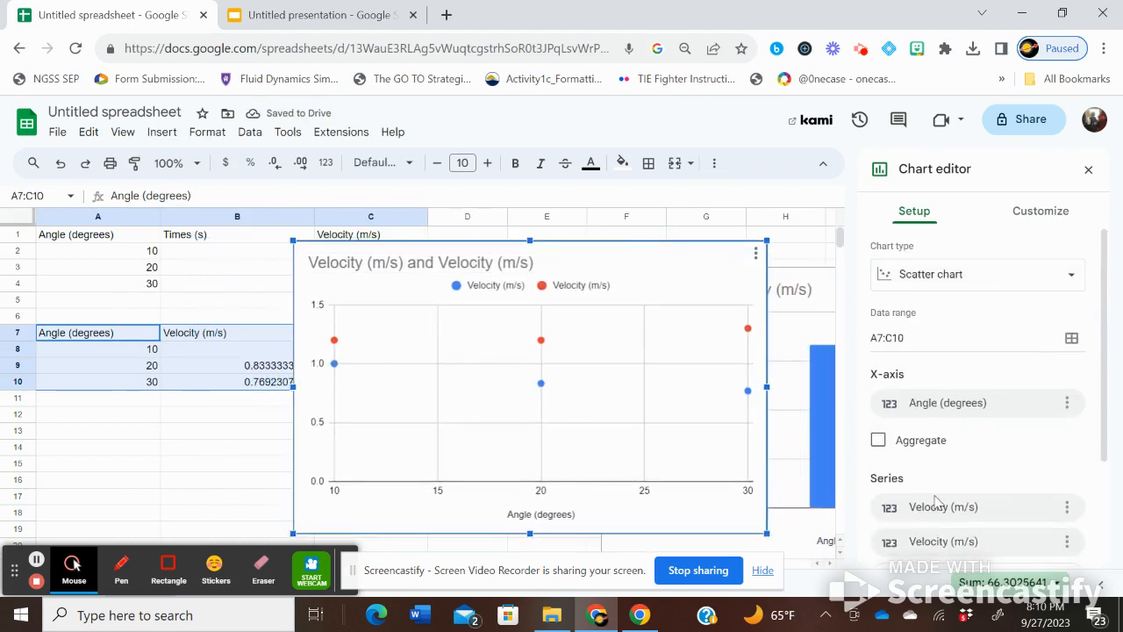
{"action": "left_click", "coordinate": [961, 279]}
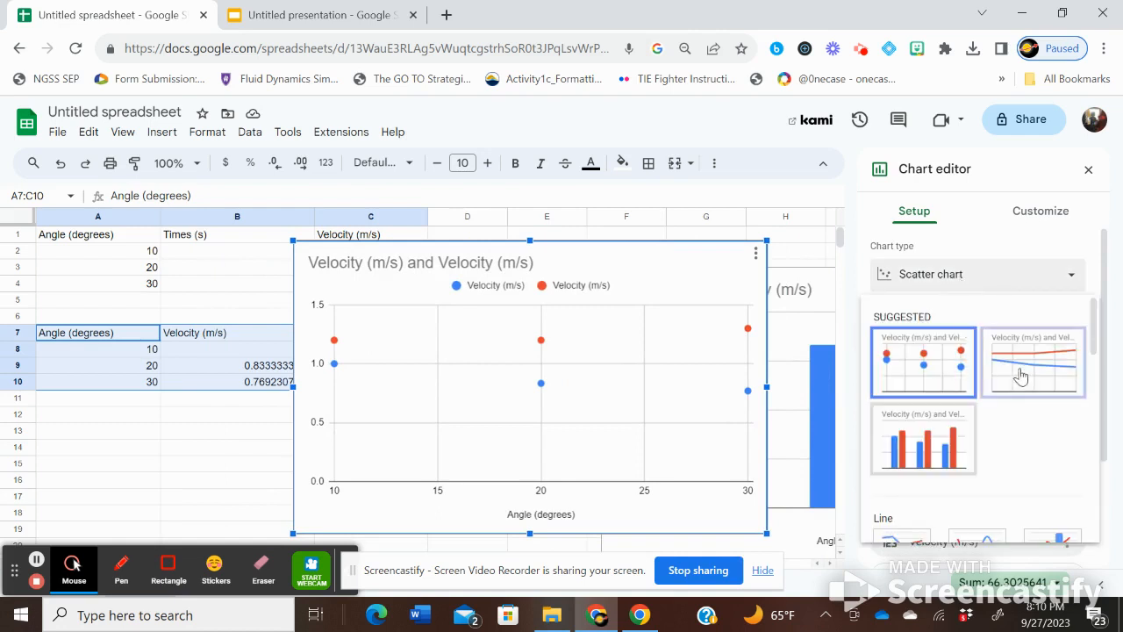
{"action": "left_click", "coordinate": [1027, 376]}
{"action": "left_click", "coordinate": [968, 279]}
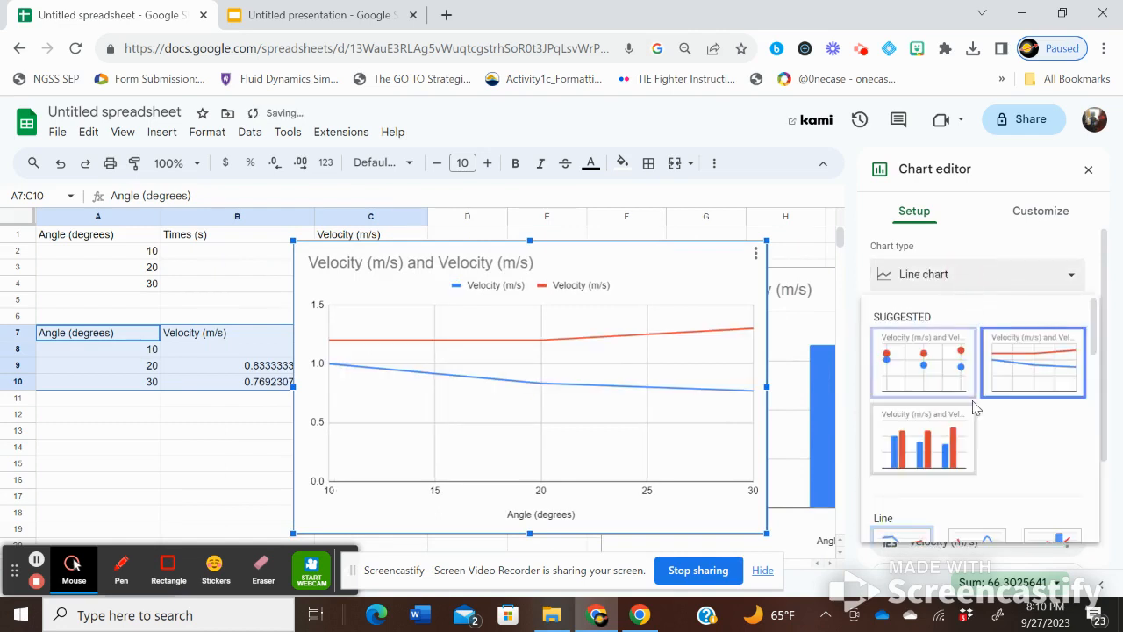
{"action": "left_click", "coordinate": [922, 467]}
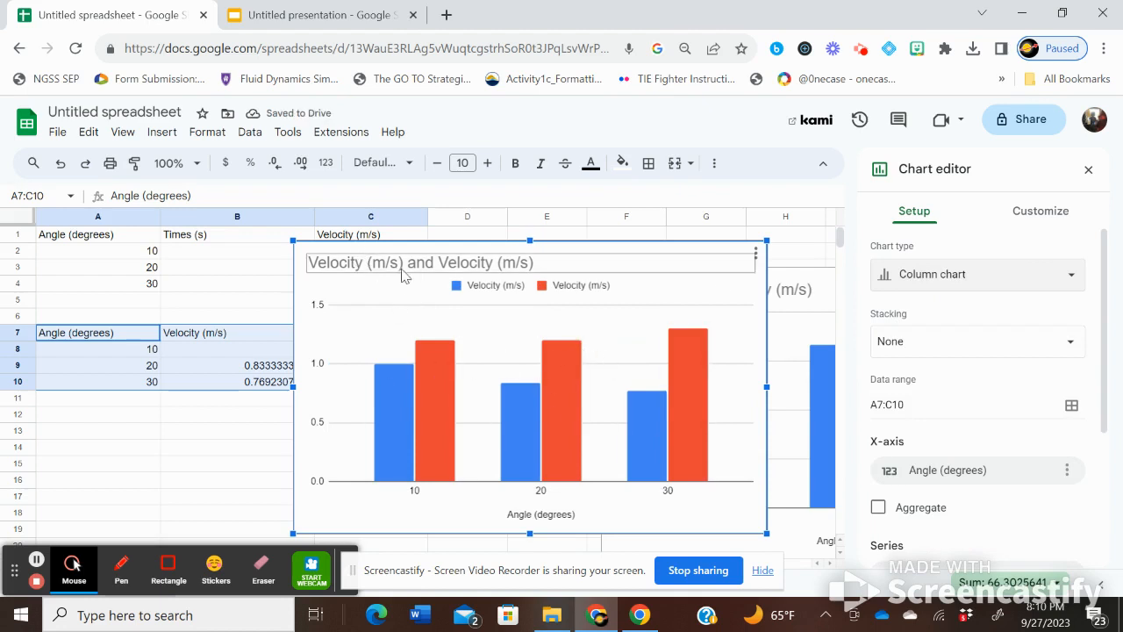
{"action": "left_click_drag", "start_coordinate": [602, 251], "coordinate": [646, 251]}
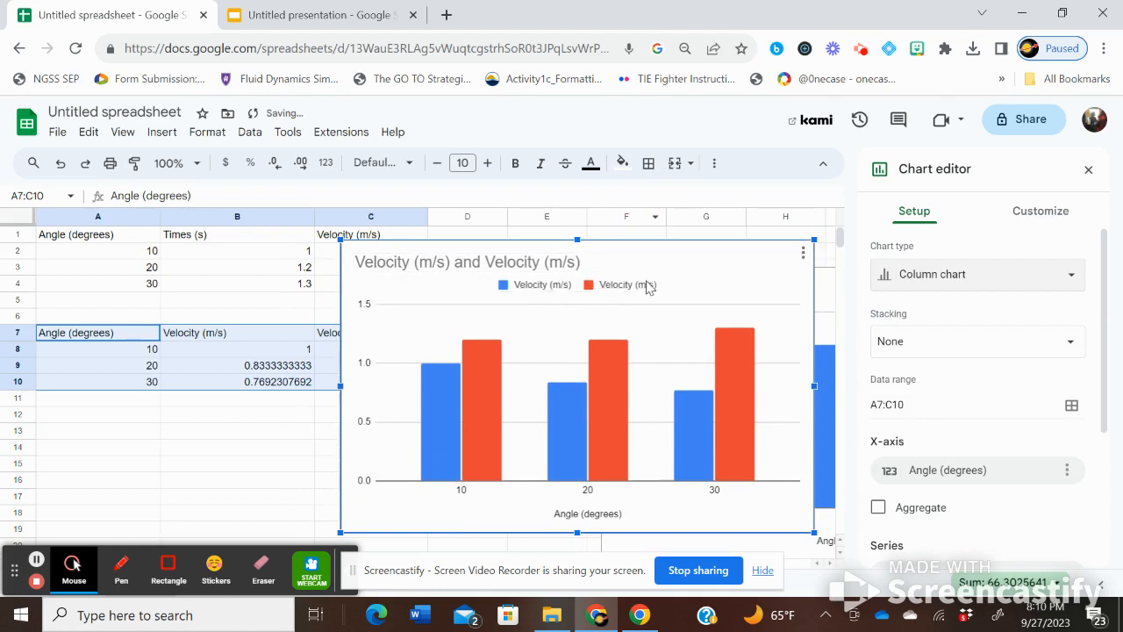
Step: Change the chart title to Angle vs. Velocity (m/s) and return to the chart's setup options
{"action": "double_click", "coordinate": [585, 263]}
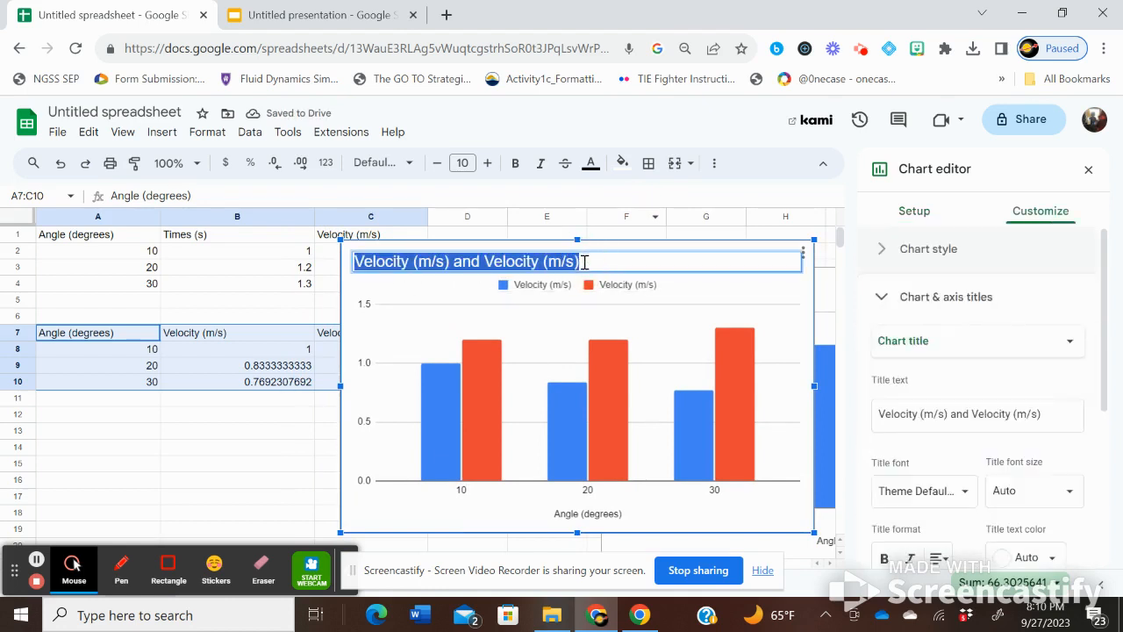
{"action": "left_click", "coordinate": [882, 415]}
{"action": "type", "text": "Angle "}
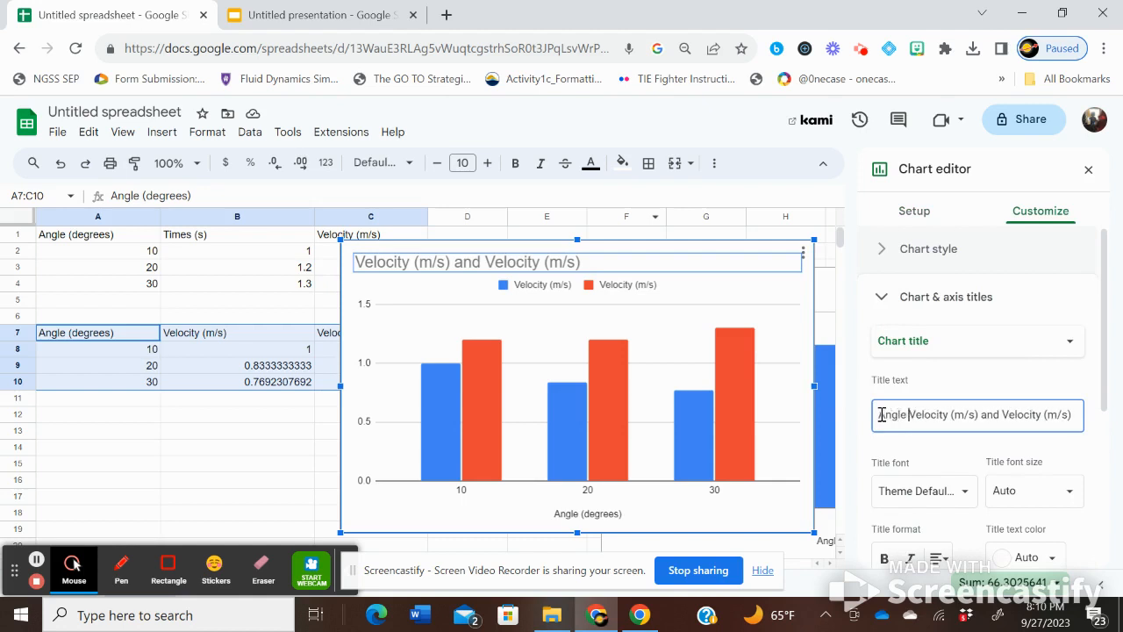
{"action": "type", "text": "/"}
{"action": "key", "text": "BackSpace"}
{"action": "type", "text": "vs."}
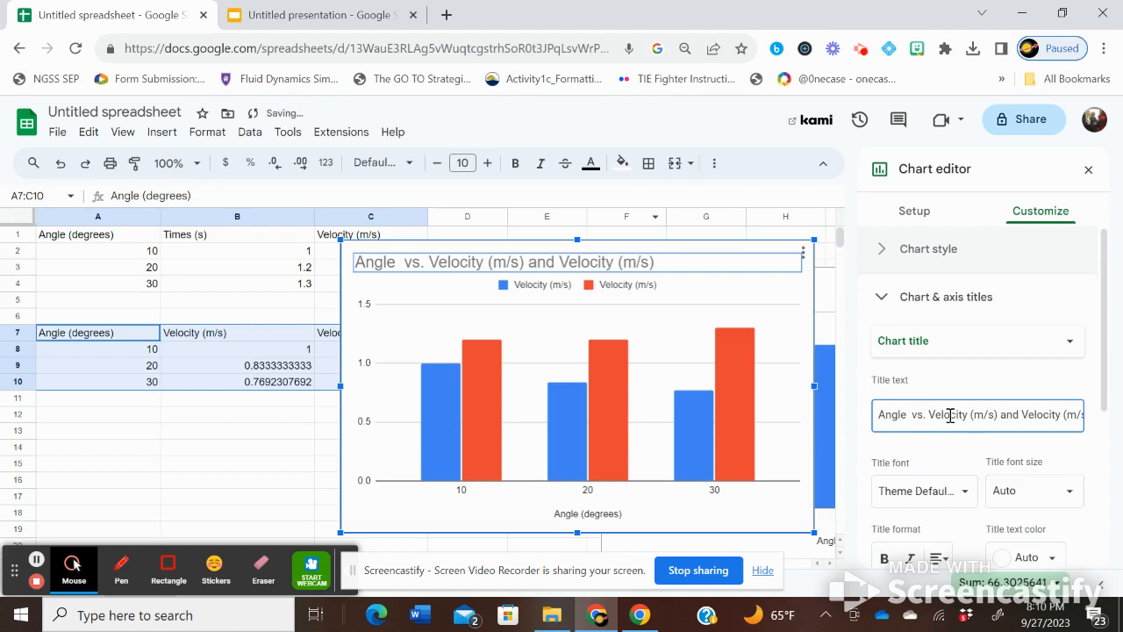
{"action": "left_click_drag", "start_coordinate": [1003, 414], "coordinate": [1098, 413]}
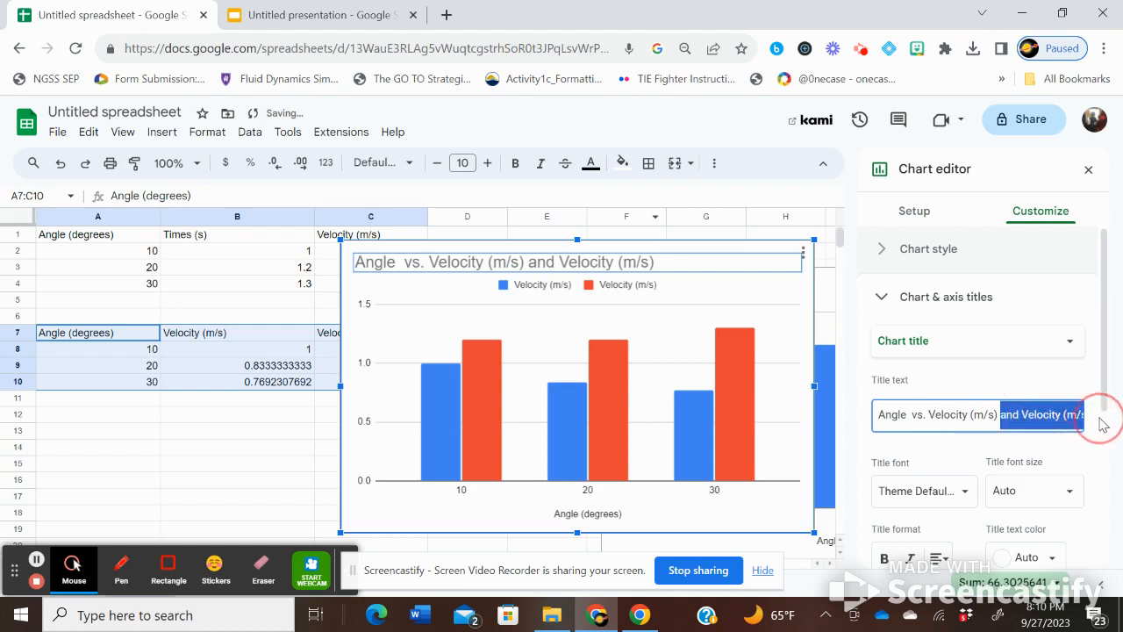
{"action": "key", "text": "BackSpace"}
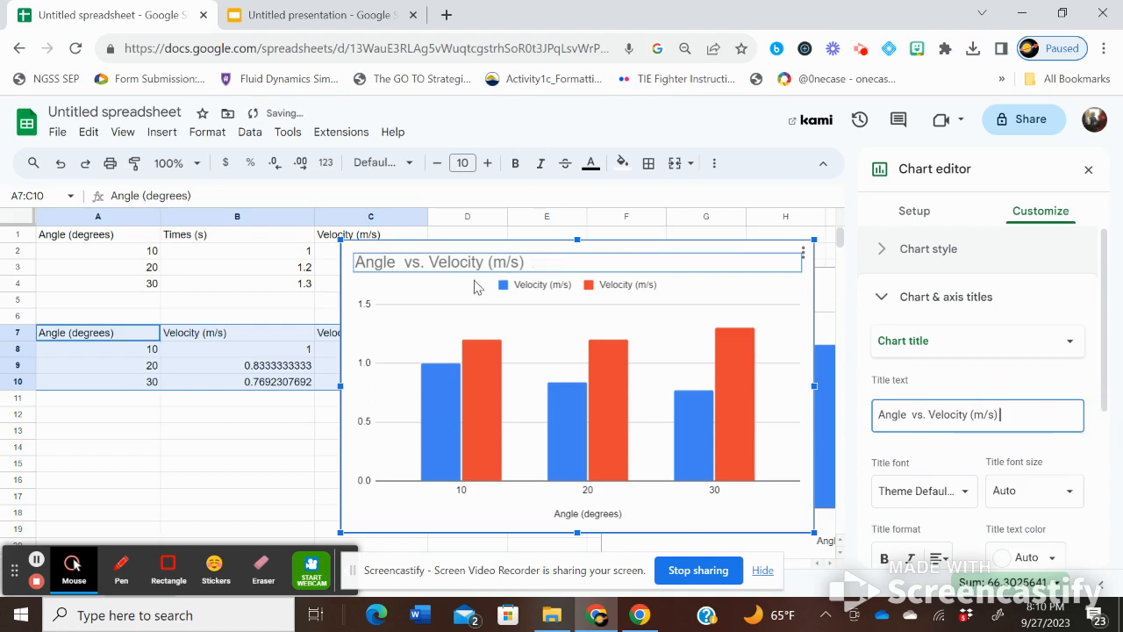
{"action": "left_click", "coordinate": [913, 216]}
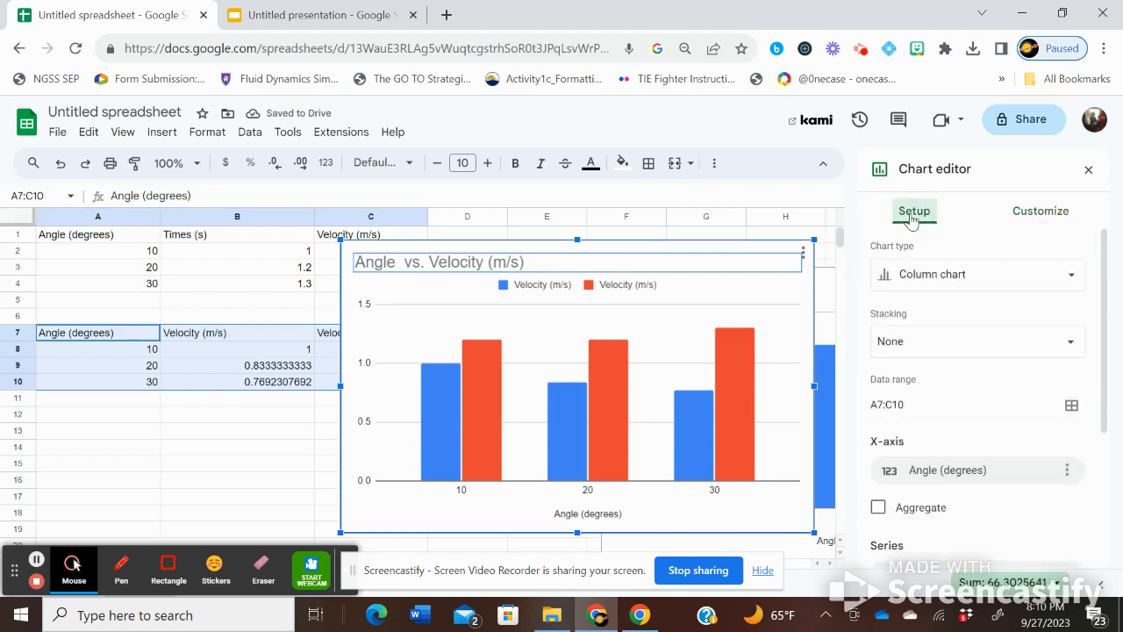
Step: Set the vertical axis title of the two-series chart to Velocity (m/s)
{"action": "left_click", "coordinate": [1021, 221]}
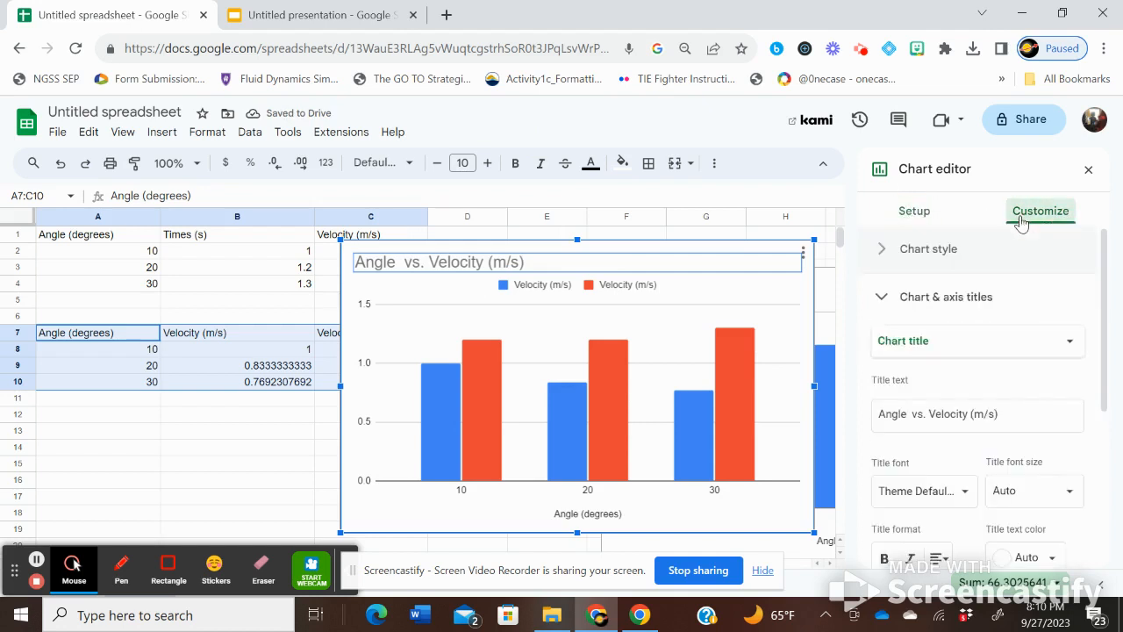
{"action": "left_click", "coordinate": [908, 300]}
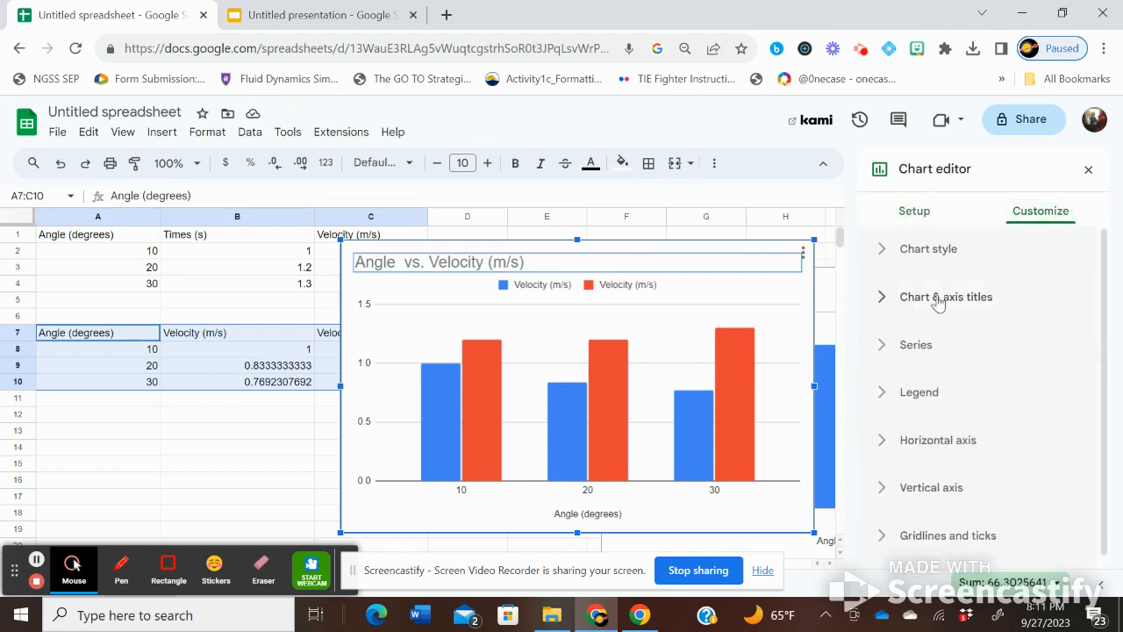
{"action": "left_click", "coordinate": [937, 301]}
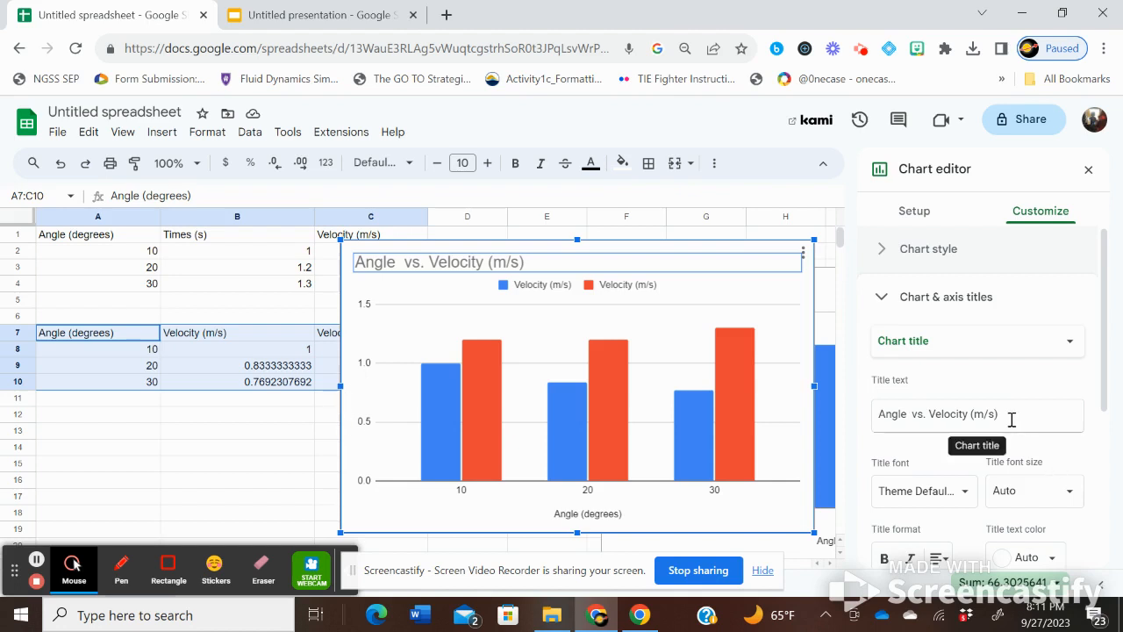
{"action": "left_click", "coordinate": [958, 344]}
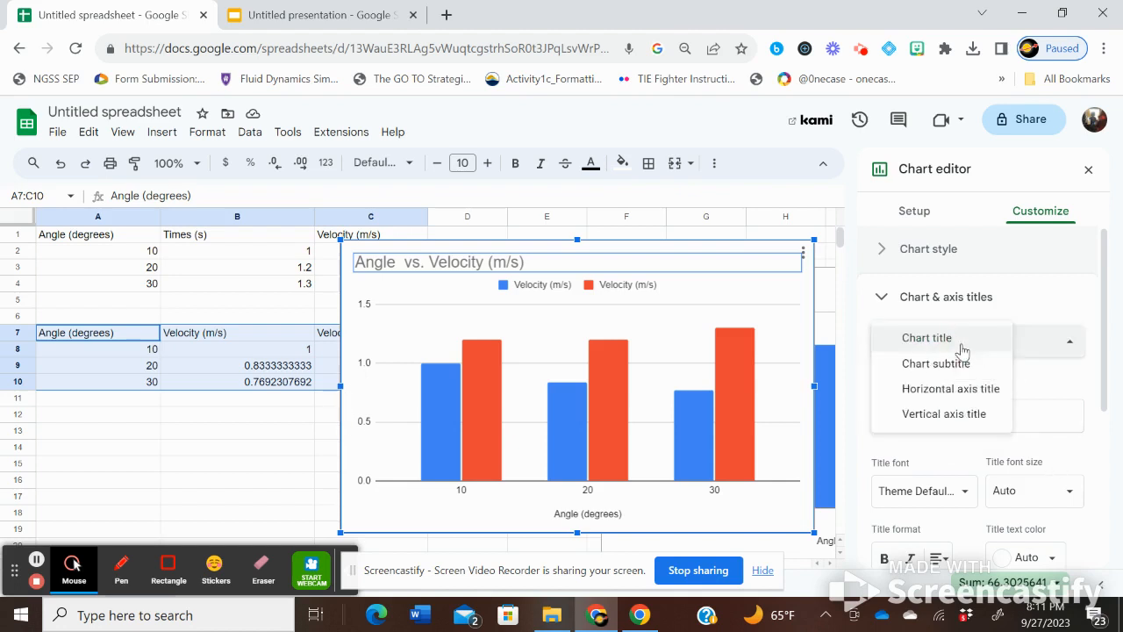
{"action": "left_click", "coordinate": [936, 413]}
{"action": "left_click", "coordinate": [932, 411]}
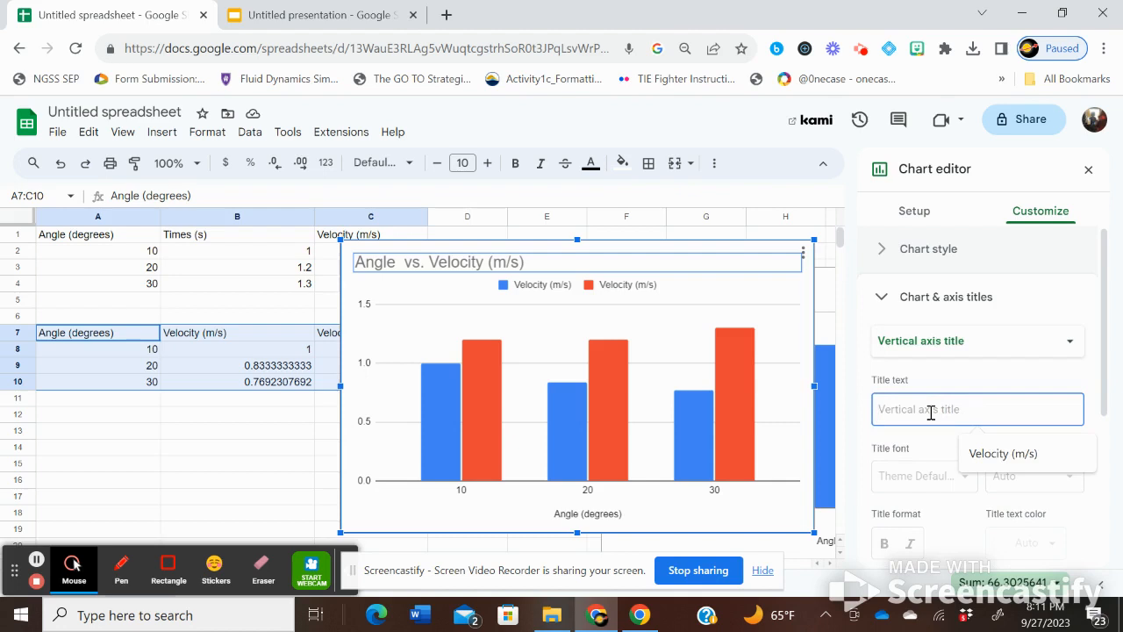
{"action": "type", "text": "Ve"}
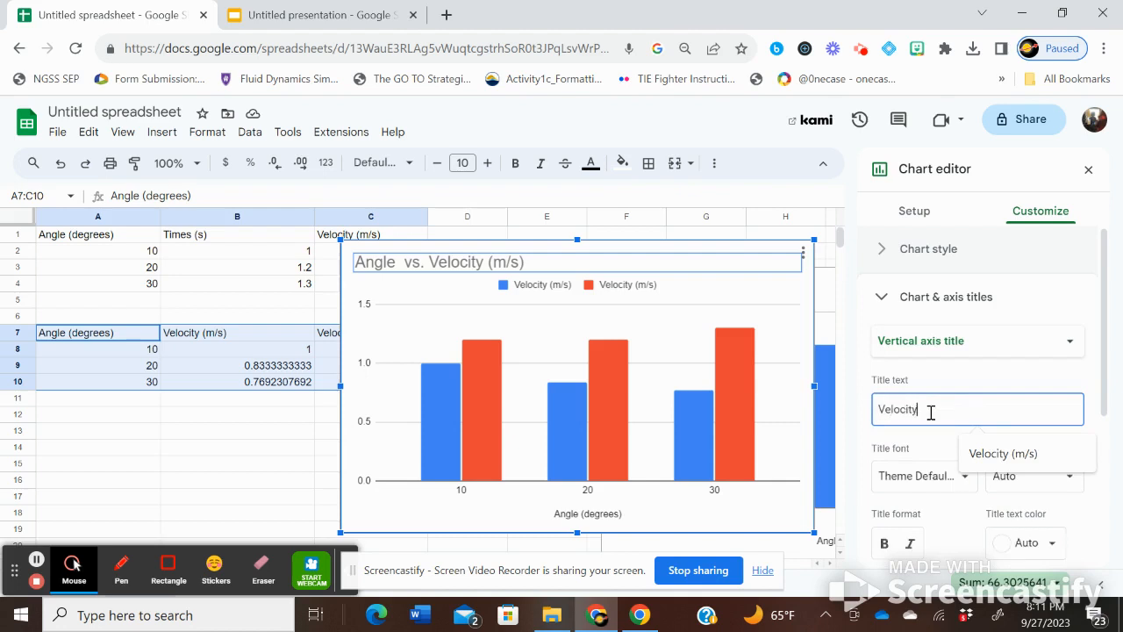
{"action": "type", "text": "locity"}
{"action": "left_click", "coordinate": [1001, 453]}
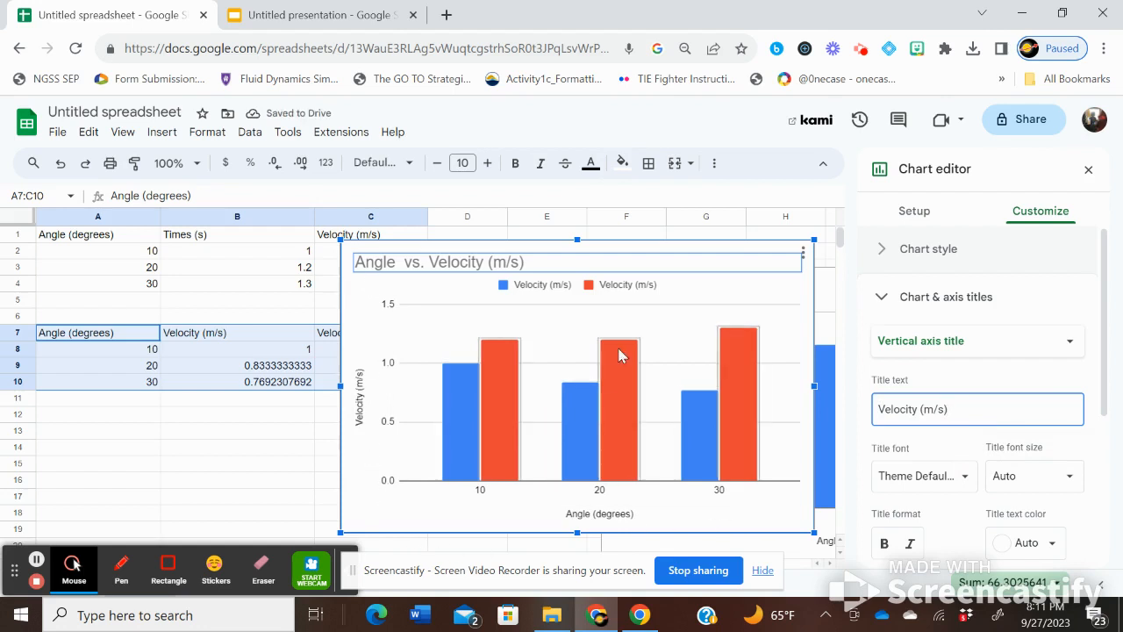
Step: Move the two-series chart down and left to uncover the first data table, delete its title and undo the deletion
{"action": "left_click_drag", "start_coordinate": [357, 314], "coordinate": [245, 319]}
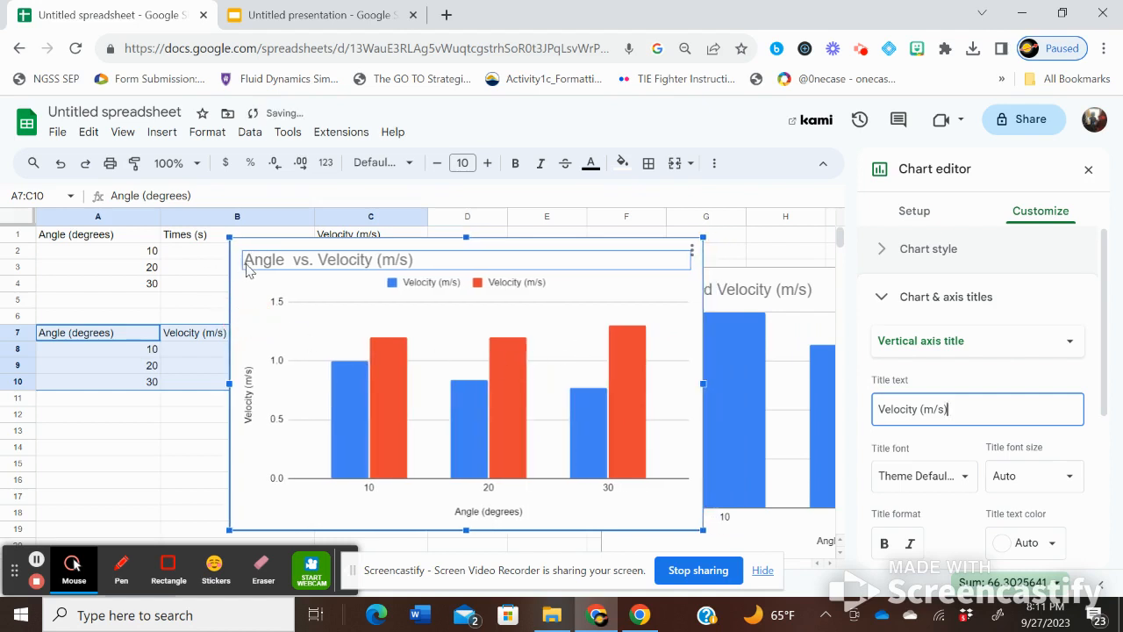
{"action": "left_click_drag", "start_coordinate": [245, 279], "coordinate": [195, 379]}
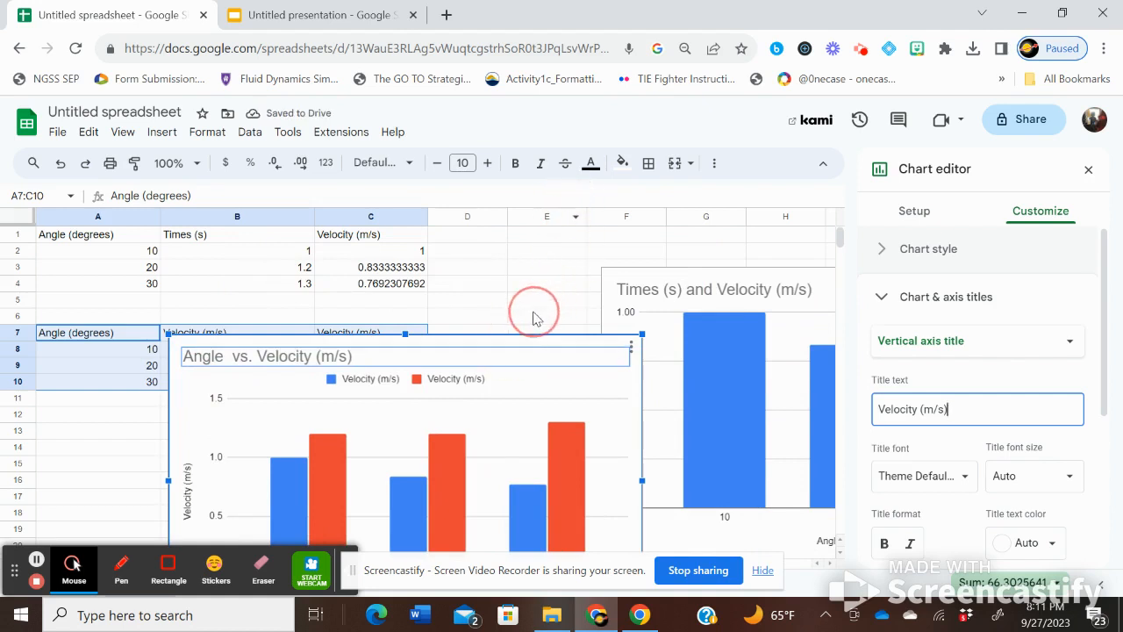
{"action": "key", "text": "Delete"}
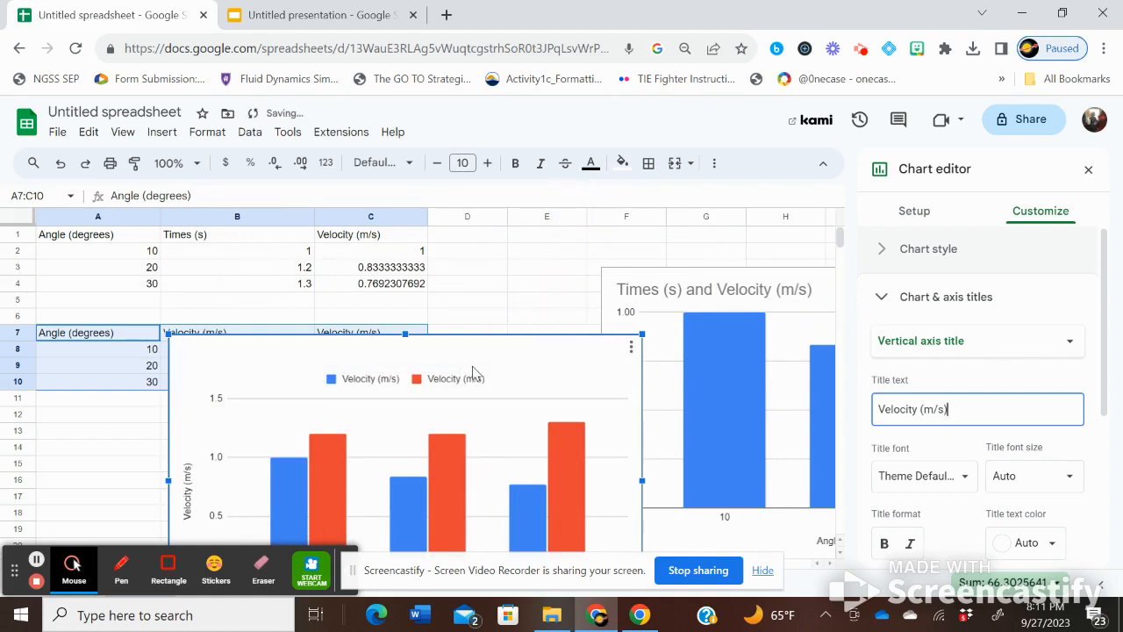
{"action": "key", "text": "ctrl+z"}
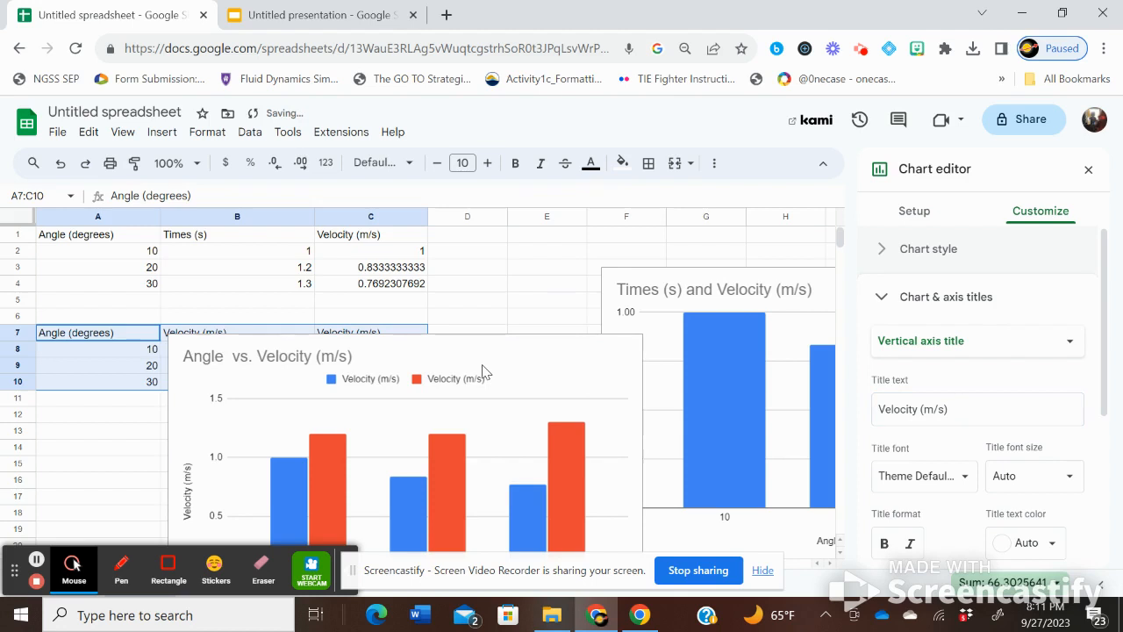
Step: Copy the Angle vs. Velocity chart and paste it onto the first slide of the Google Slides presentation, linked to the spreadsheet
{"action": "left_click", "coordinate": [626, 354]}
{"action": "scroll", "coordinate": [627, 353], "scroll_direction": "down", "scroll_amount": 2}
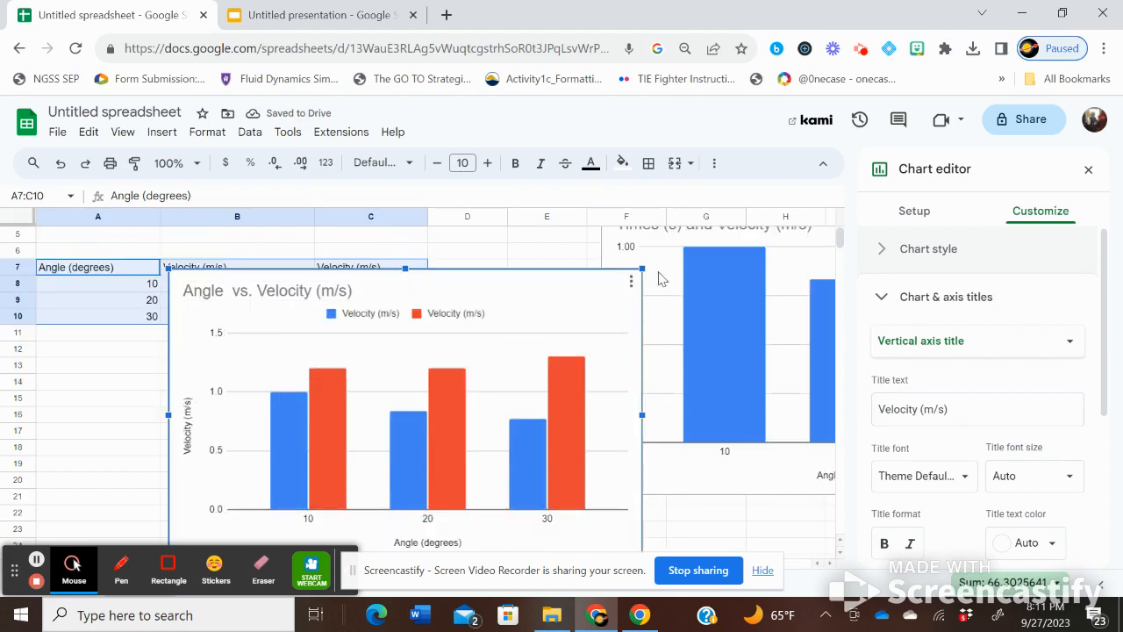
{"action": "left_click", "coordinate": [633, 280]}
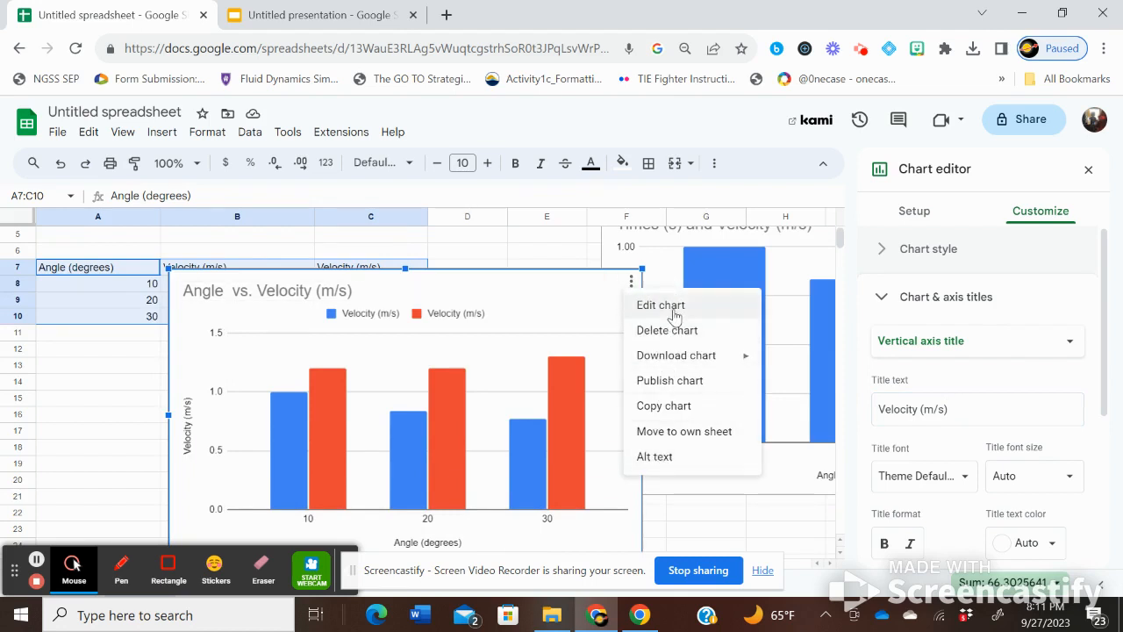
{"action": "left_click", "coordinate": [667, 406]}
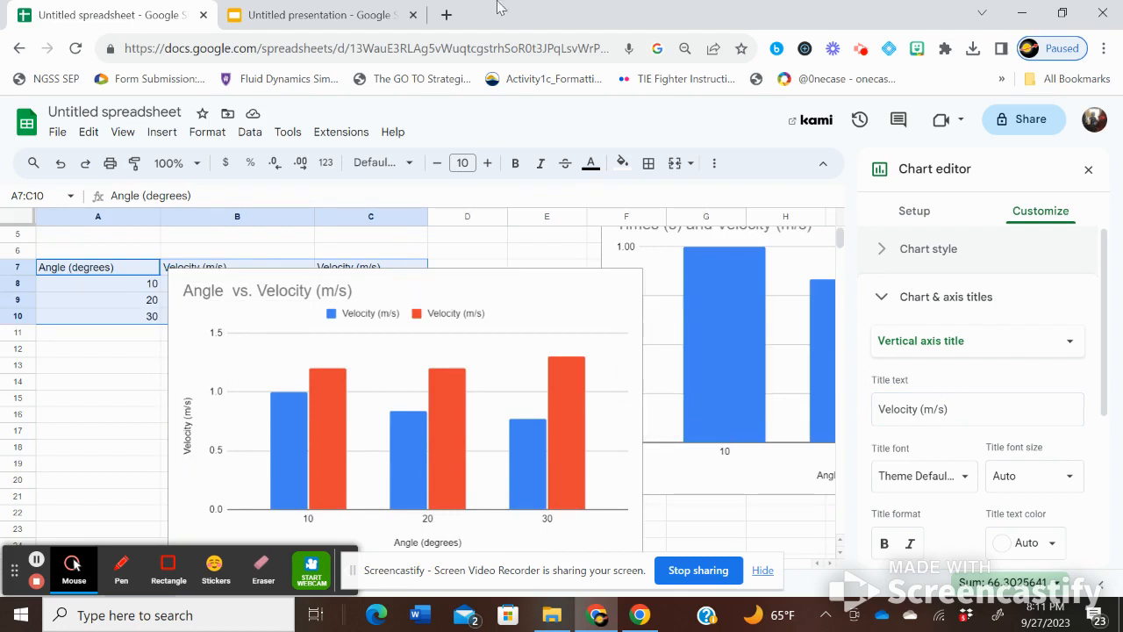
{"action": "left_click", "coordinate": [360, 13]}
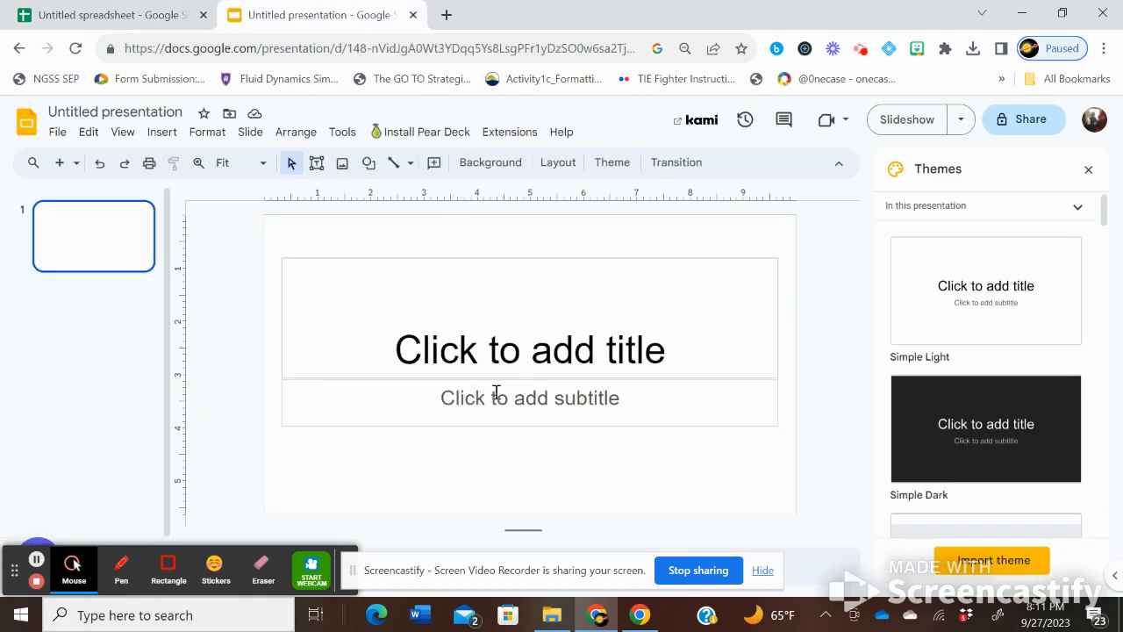
{"action": "right_click", "coordinate": [346, 476]}
{"action": "left_click", "coordinate": [429, 195]}
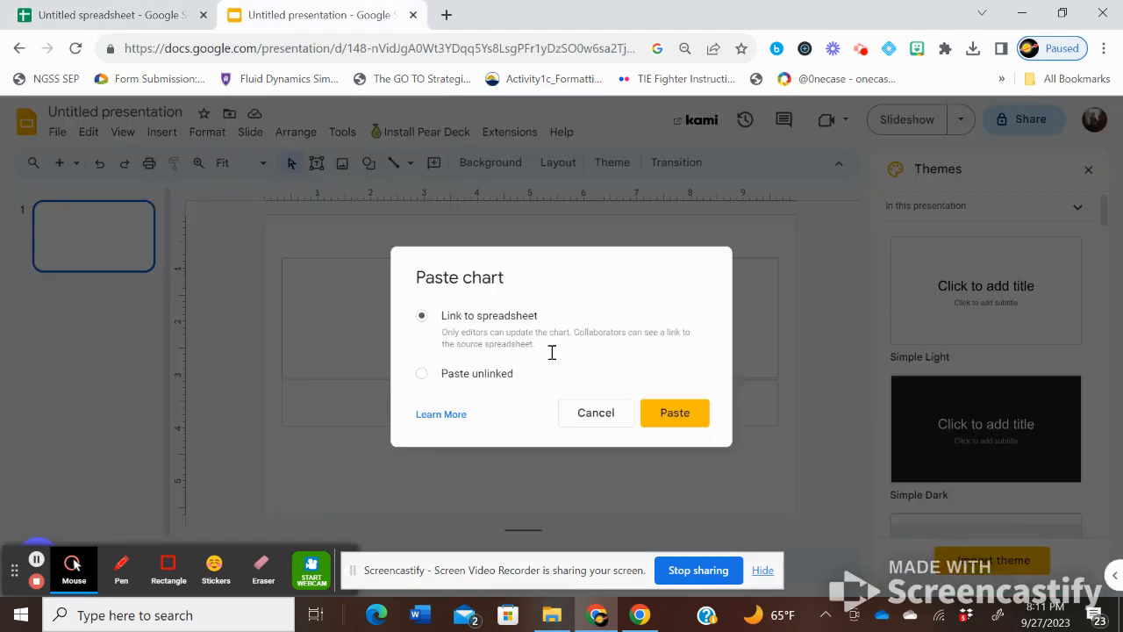
{"action": "left_click", "coordinate": [672, 412]}
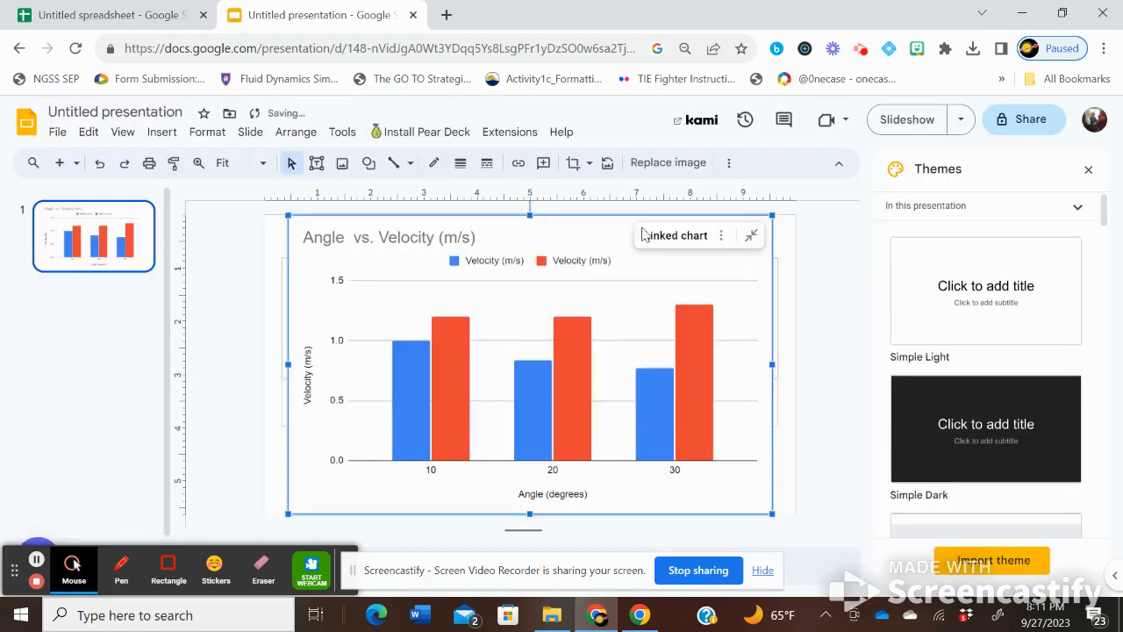
Step: Back in the Google Sheets spreadsheet, move the Angle vs. Velocity chart clear of the second data table and set C8 to 1.3
{"action": "left_click", "coordinate": [114, 15]}
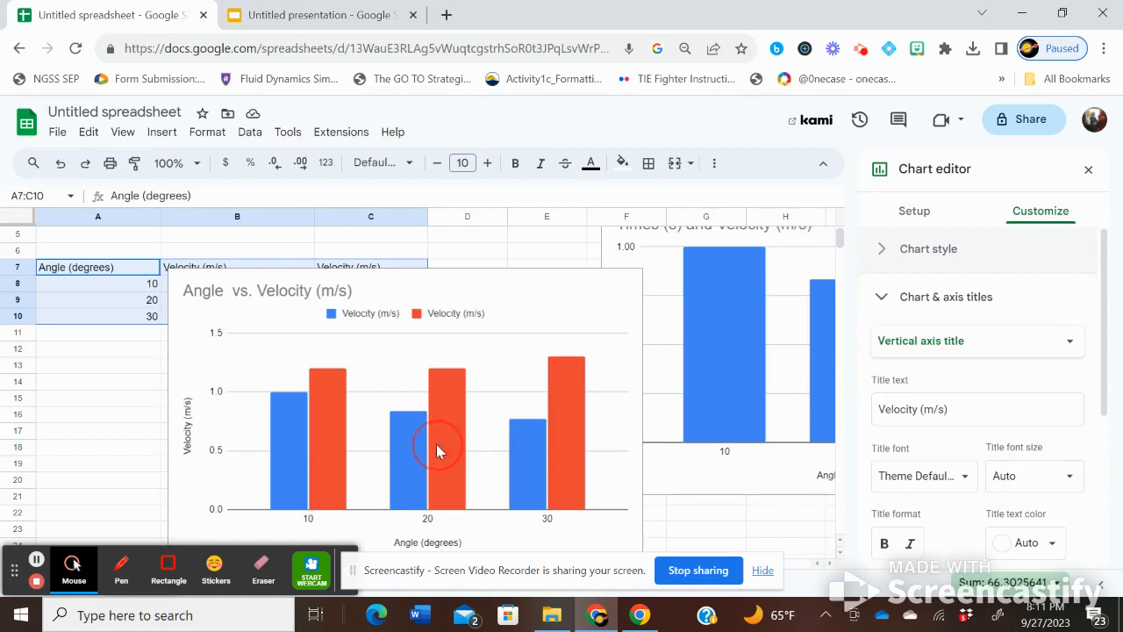
{"action": "left_click", "coordinate": [197, 279]}
{"action": "left_click_drag", "start_coordinate": [197, 280], "coordinate": [470, 457]}
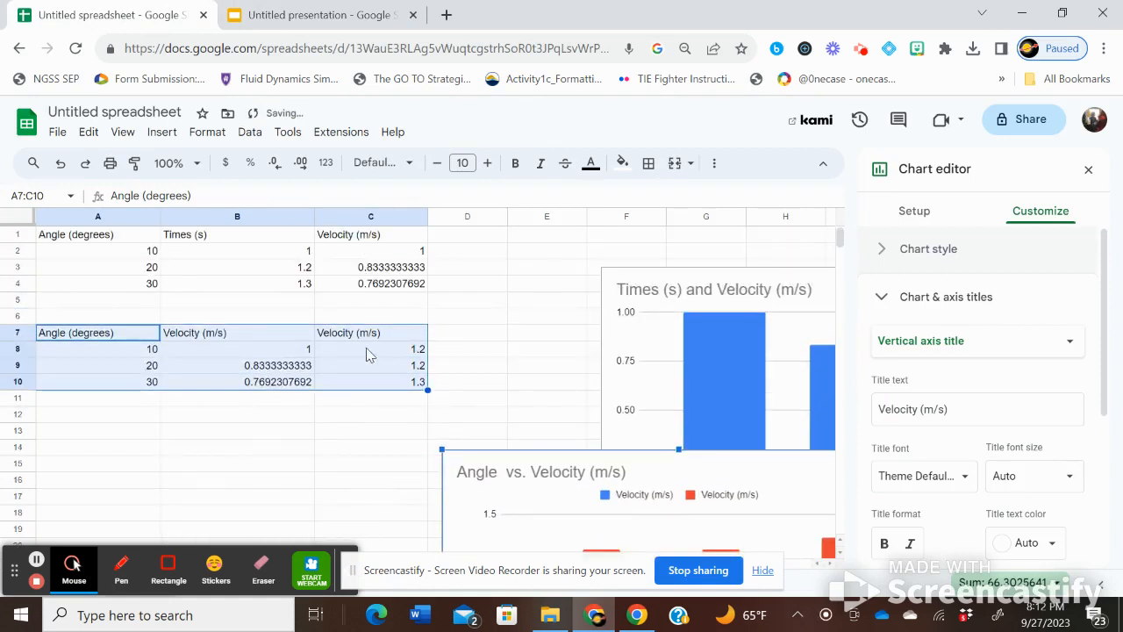
{"action": "left_click", "coordinate": [368, 348]}
{"action": "type", "text": "1"}
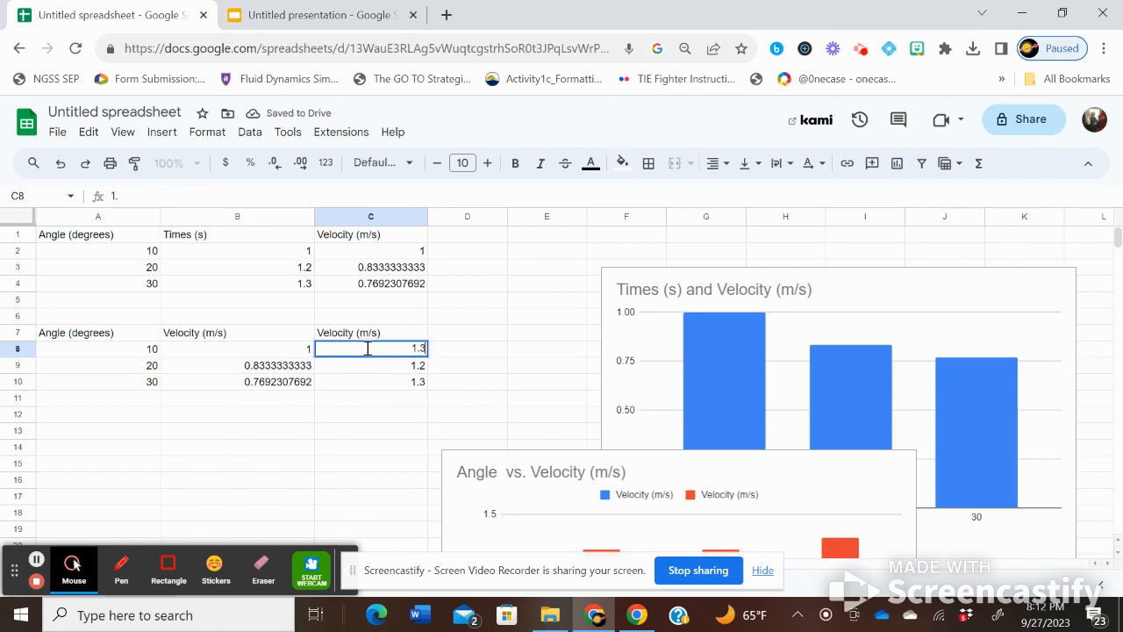
{"action": "key", "text": "Return"}
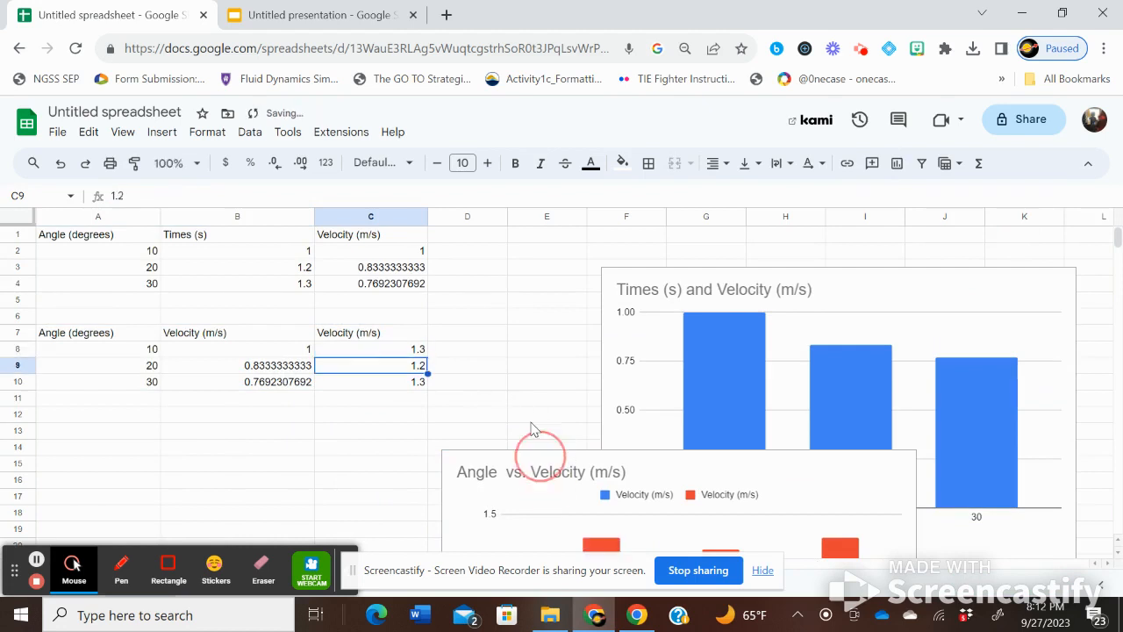
Step: Switch to the Google Slides presentation, update the linked chart from the spreadsheet and expand its link options
{"action": "scroll", "coordinate": [544, 507], "scroll_direction": "down", "scroll_amount": 3}
{"action": "scroll", "coordinate": [545, 507], "scroll_direction": "down", "scroll_amount": 3}
{"action": "scroll", "coordinate": [544, 506], "scroll_direction": "up", "scroll_amount": 3}
{"action": "left_click", "coordinate": [353, 13]}
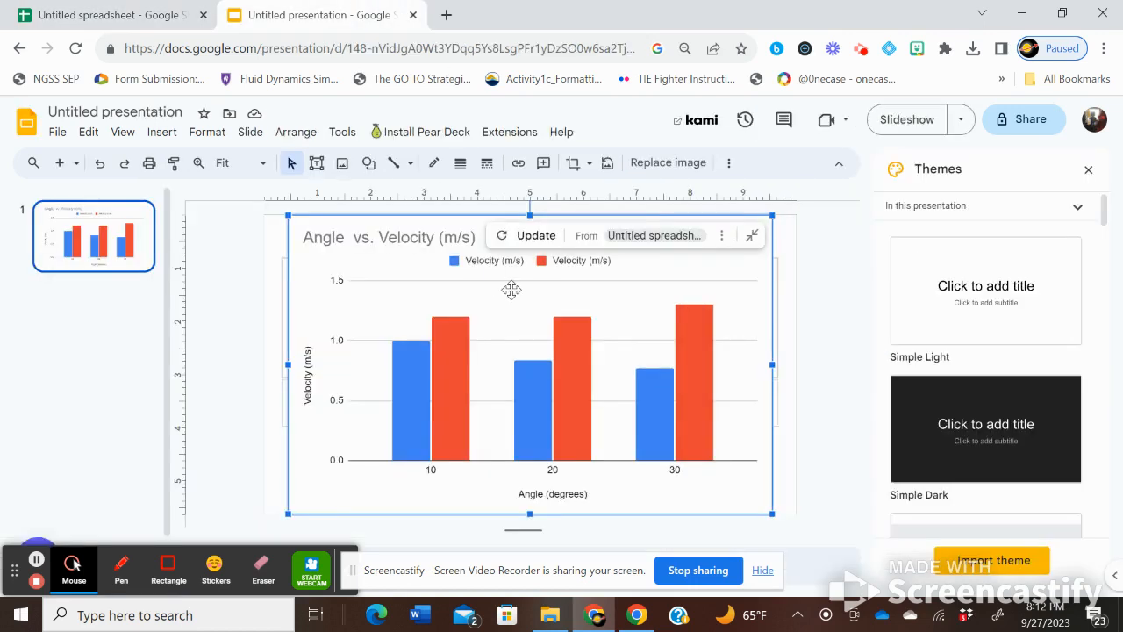
{"action": "left_click", "coordinate": [524, 240]}
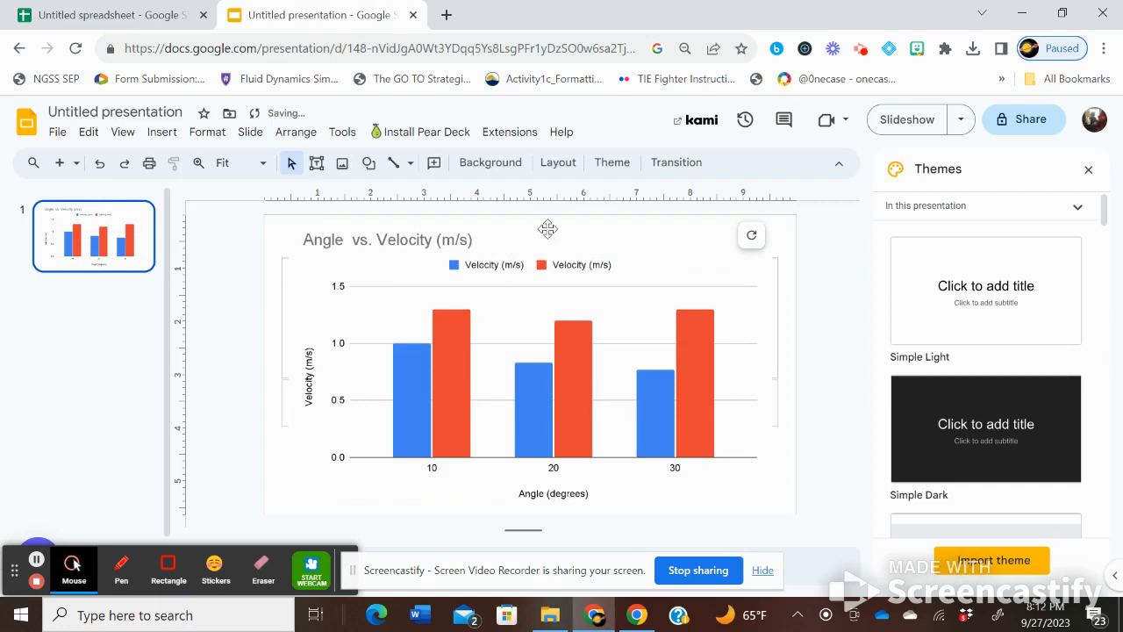
{"action": "left_click", "coordinate": [753, 237]}
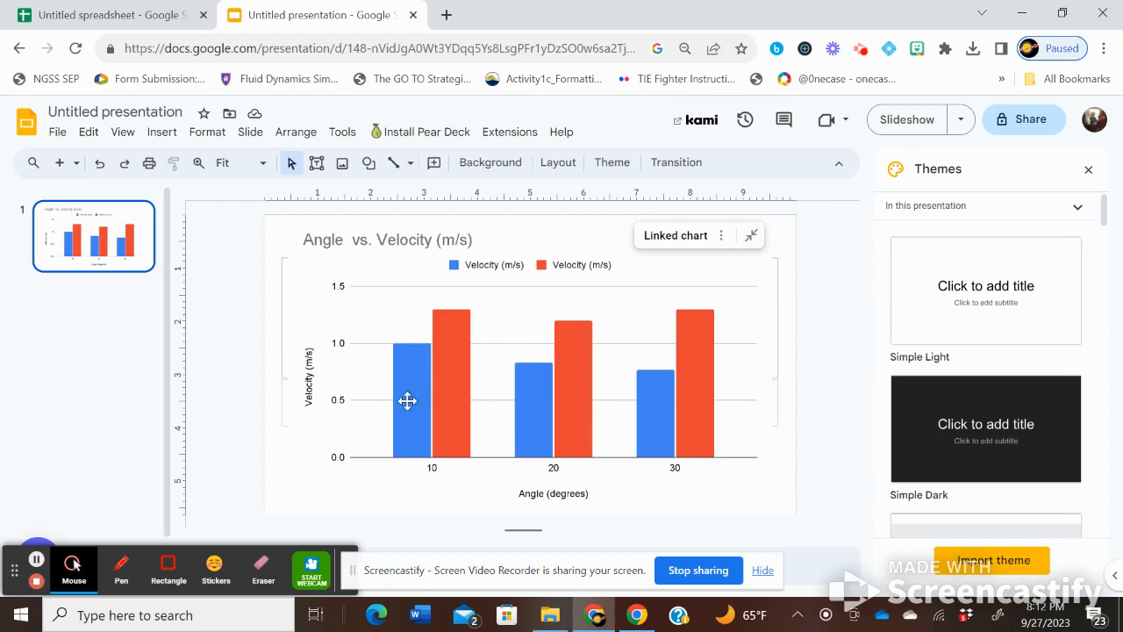
{"action": "left_click", "coordinate": [85, 7]}
{"action": "scroll", "coordinate": [478, 358], "scroll_direction": "up", "scroll_amount": 3}
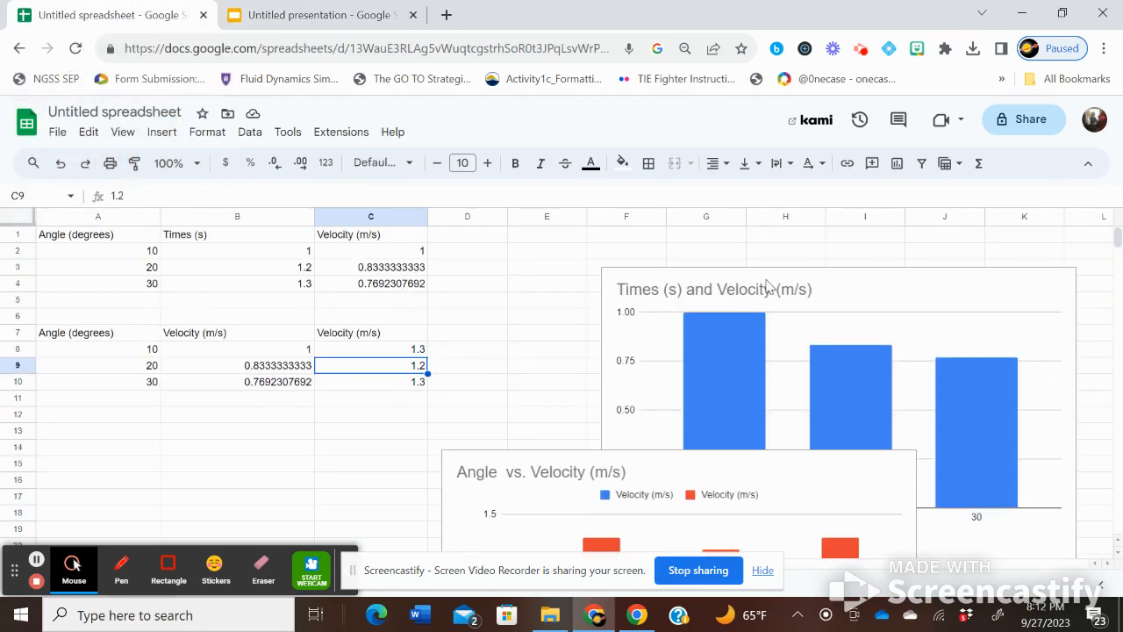
{"action": "left_click", "coordinate": [294, 18]}
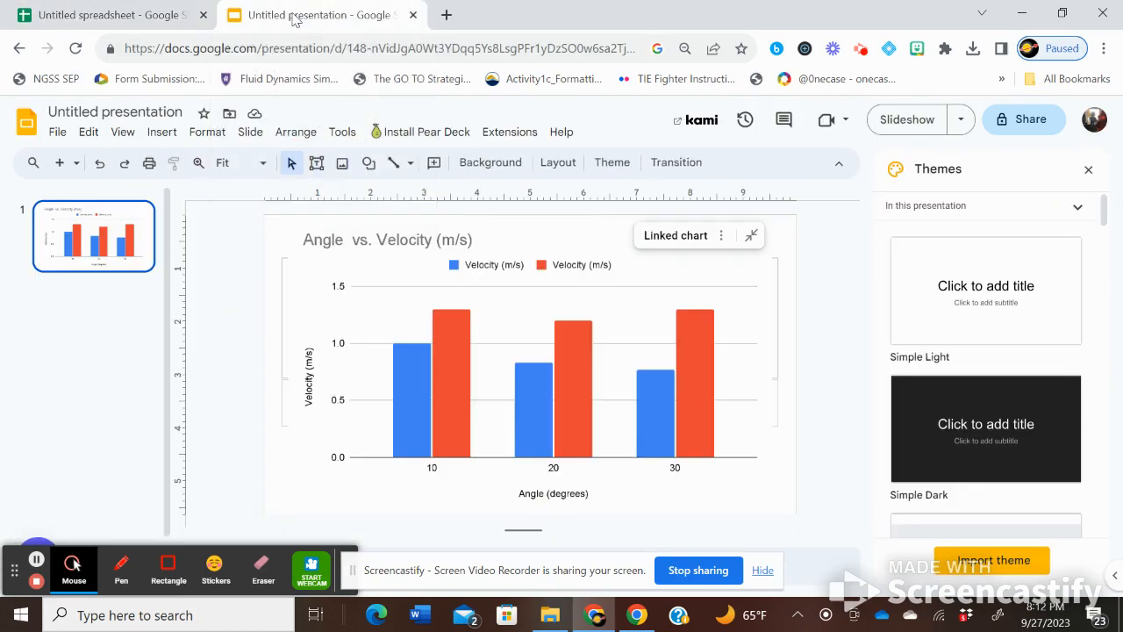